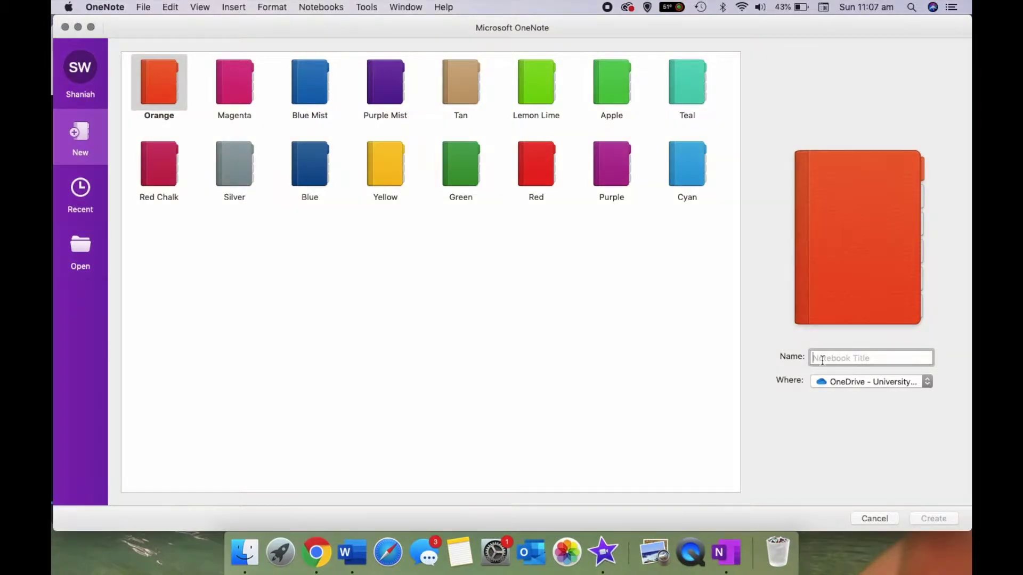
- Create an orange notebook named "University Semester 1" and add two new sections to it
text(University Semester 1)
click(936, 516)
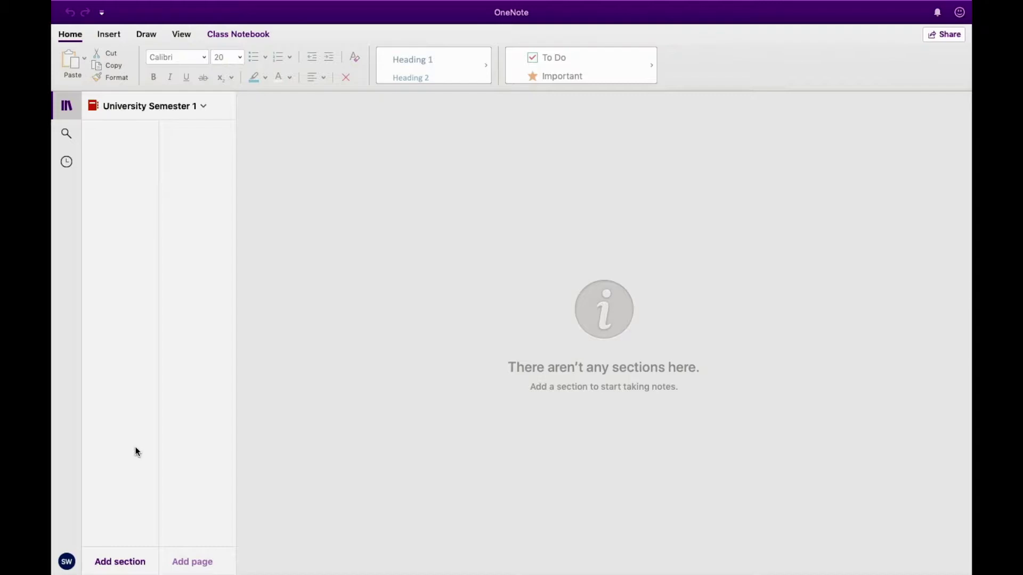
click(120, 563)
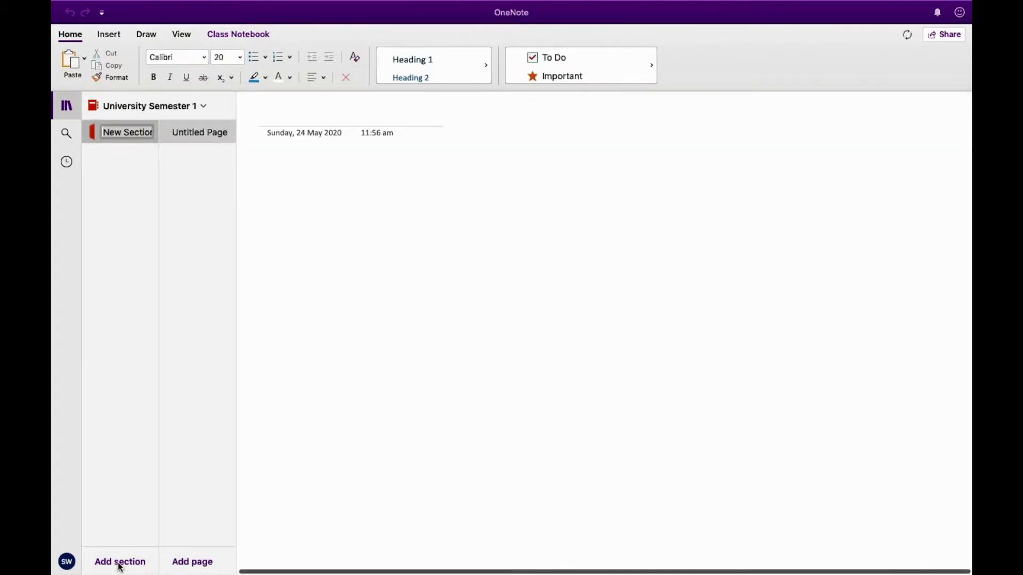
click(120, 564)
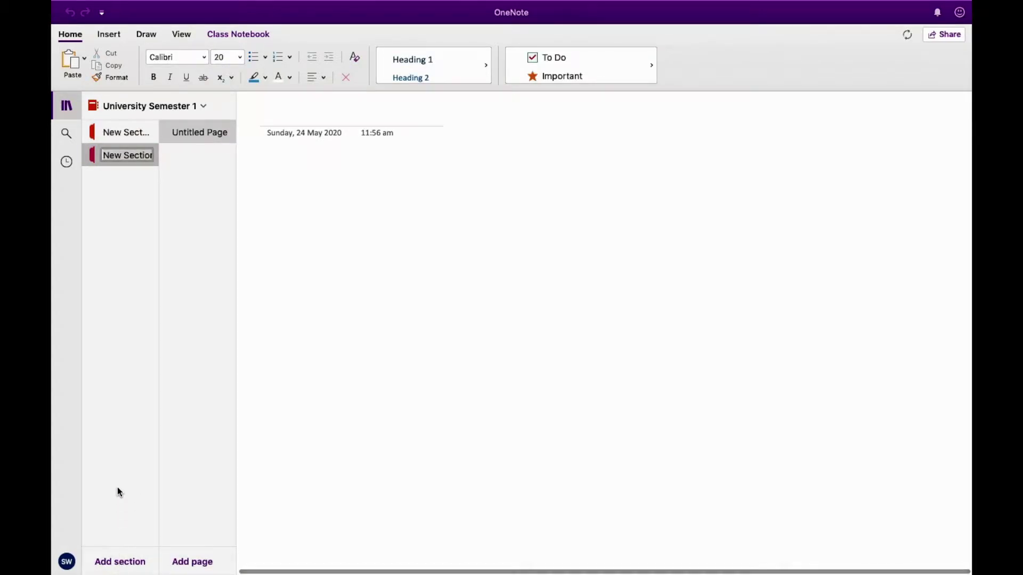
- Rename the first section to "Tutorial 102" and the second section to "Lecture 102"
right_click(148, 132)
click(162, 139)
text(Tutorial 102)
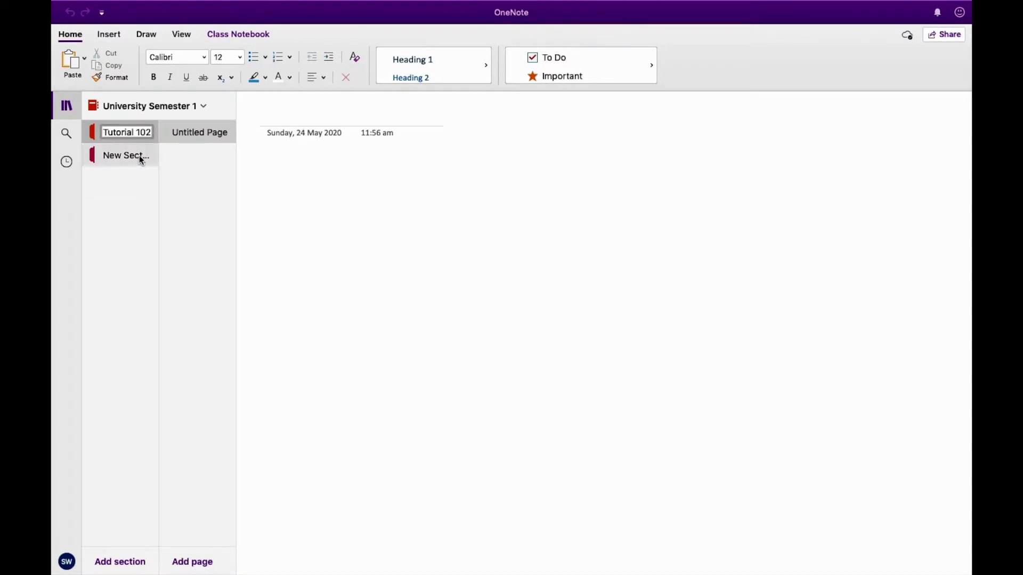
right_click(140, 155)
click(160, 160)
text(Lecture 102)
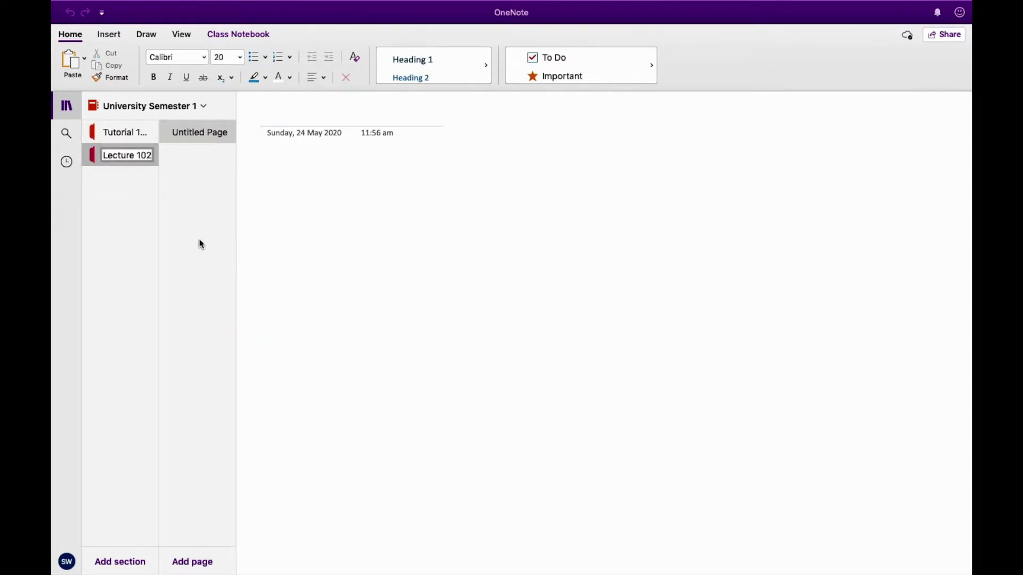
key(Return)
- Add a page to the Tutorial 102 section and title it "Week 1"
click(117, 131)
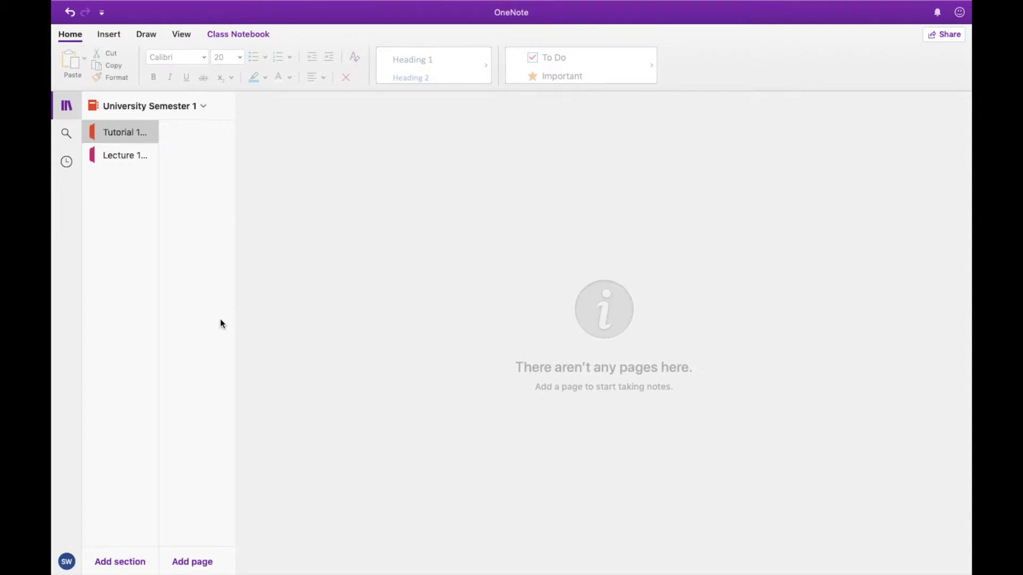
click(193, 554)
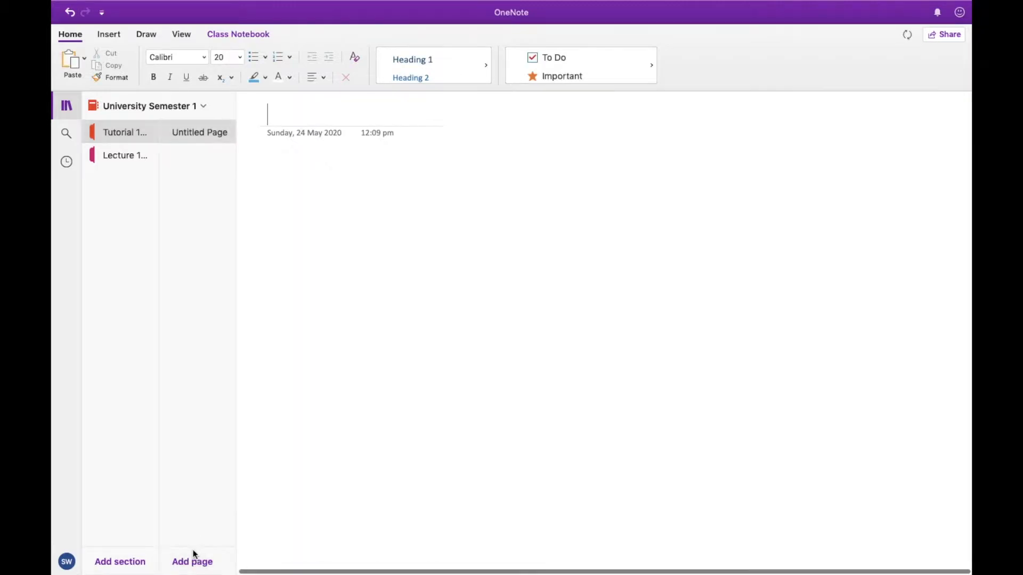
click(122, 155)
click(151, 130)
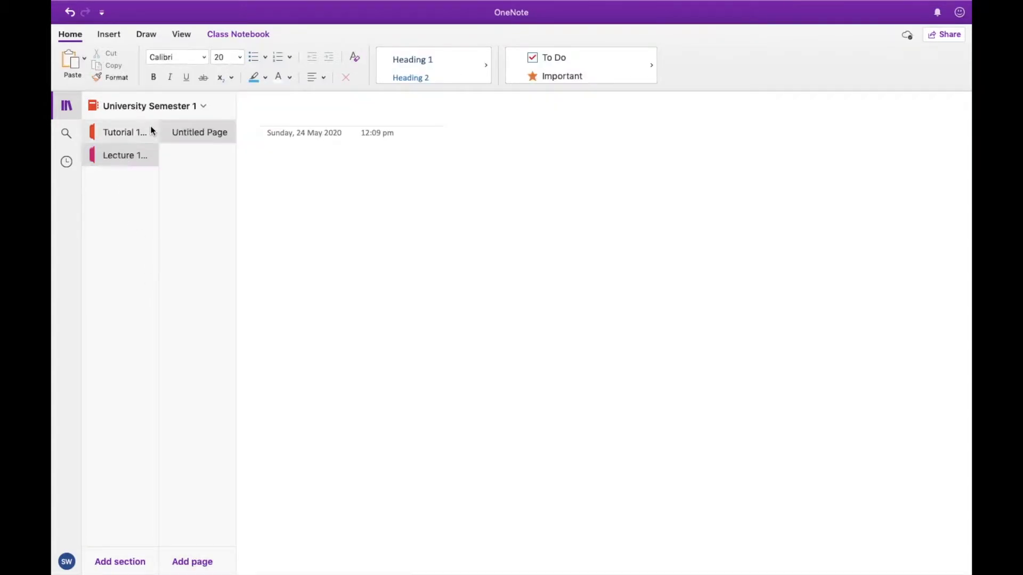
click(281, 114)
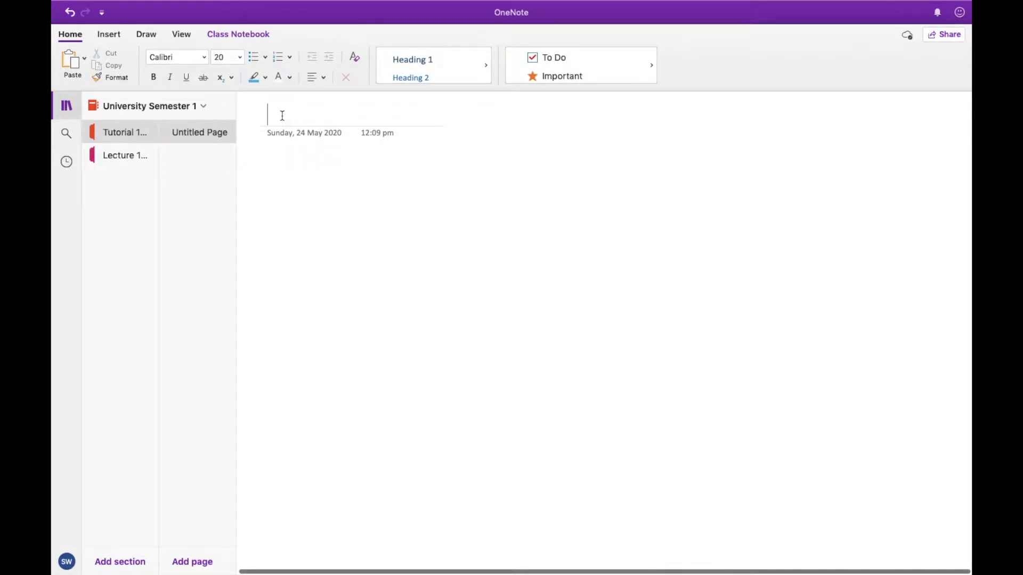
text(Week 1)
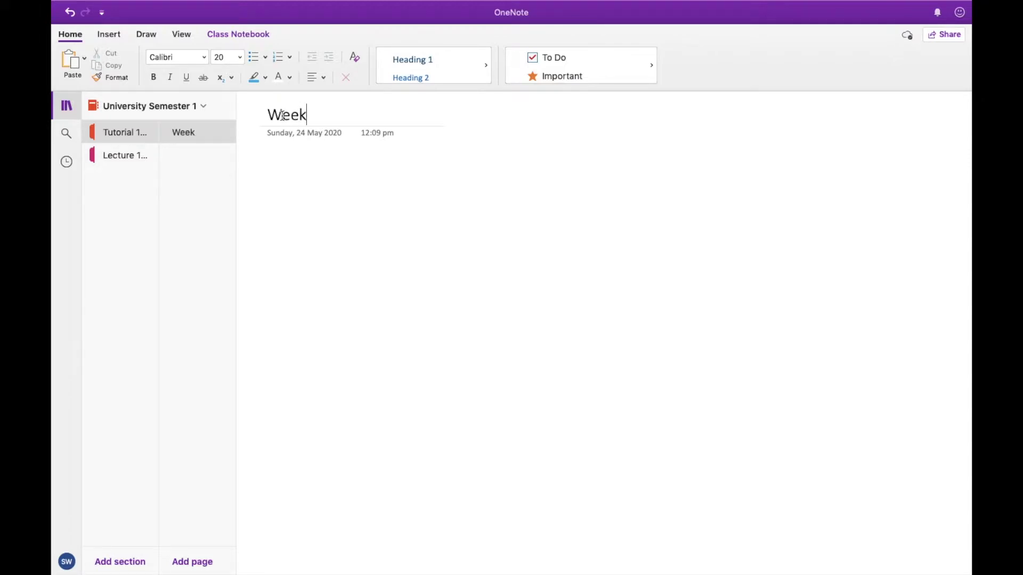
click(128, 153)
click(126, 132)
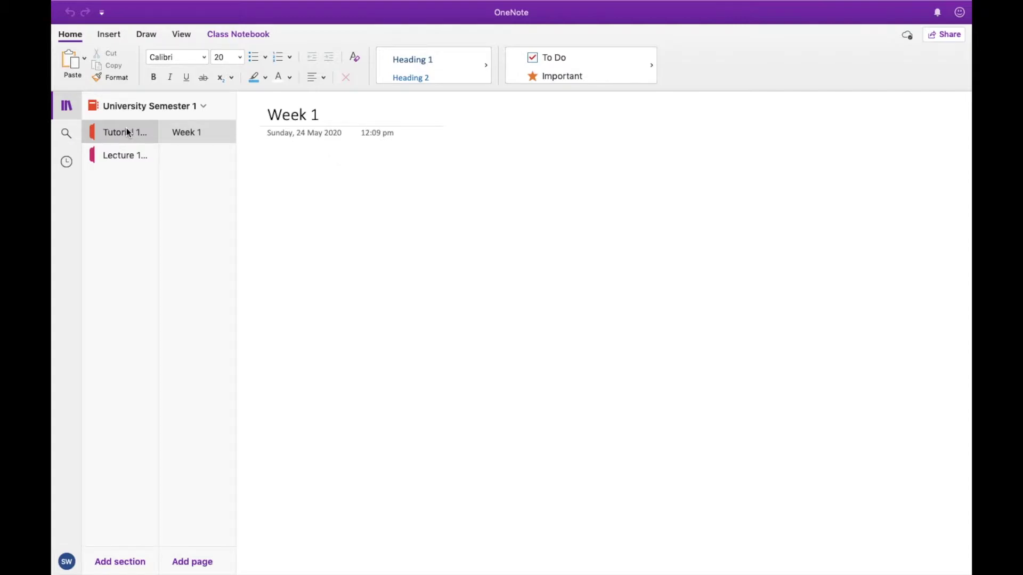
- Set the Tutorial 102 section's colour to Yellow and change the Lecture 102 section's colour as well
right_click(128, 132)
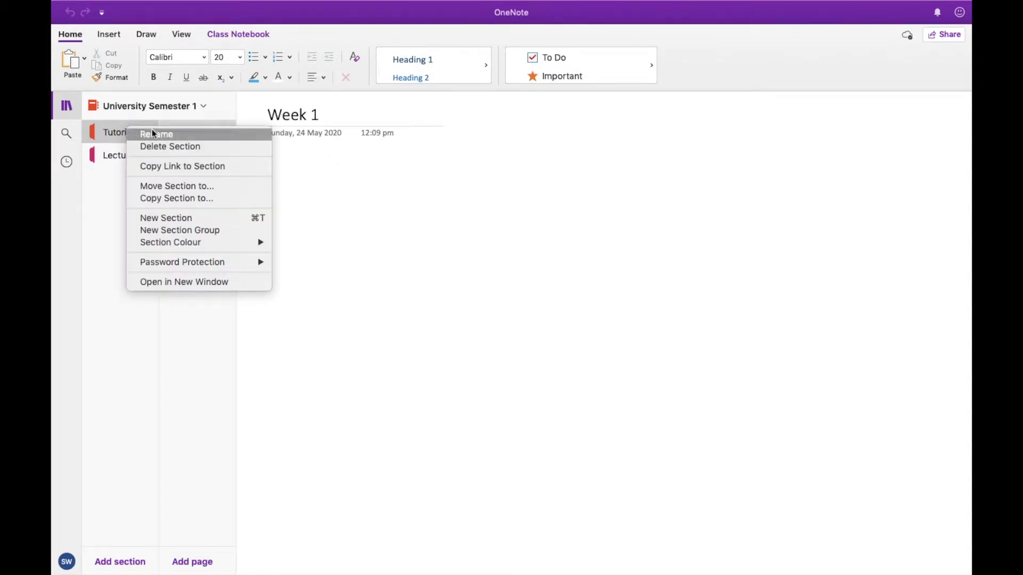
mouse_move(227, 241)
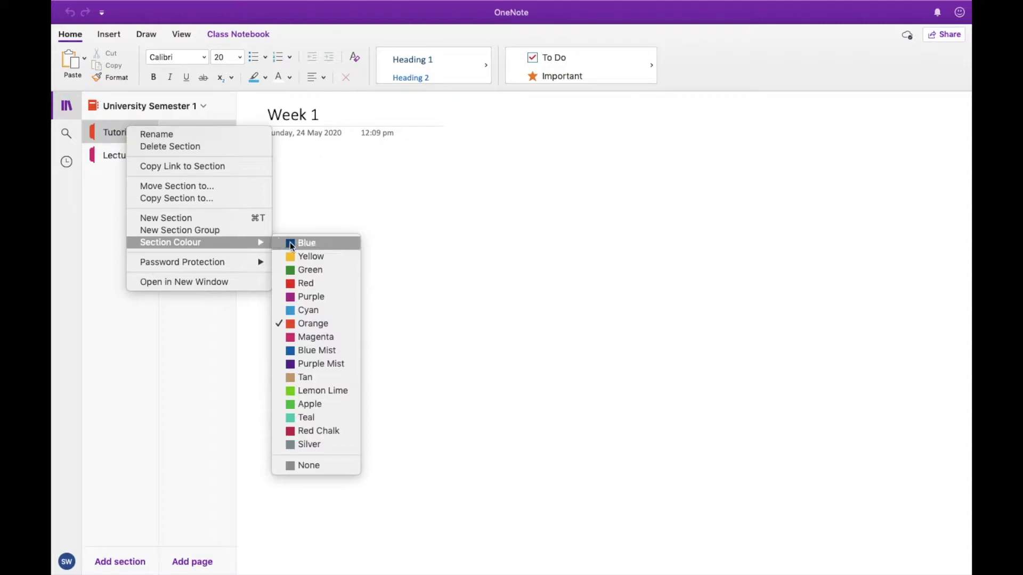
click(325, 257)
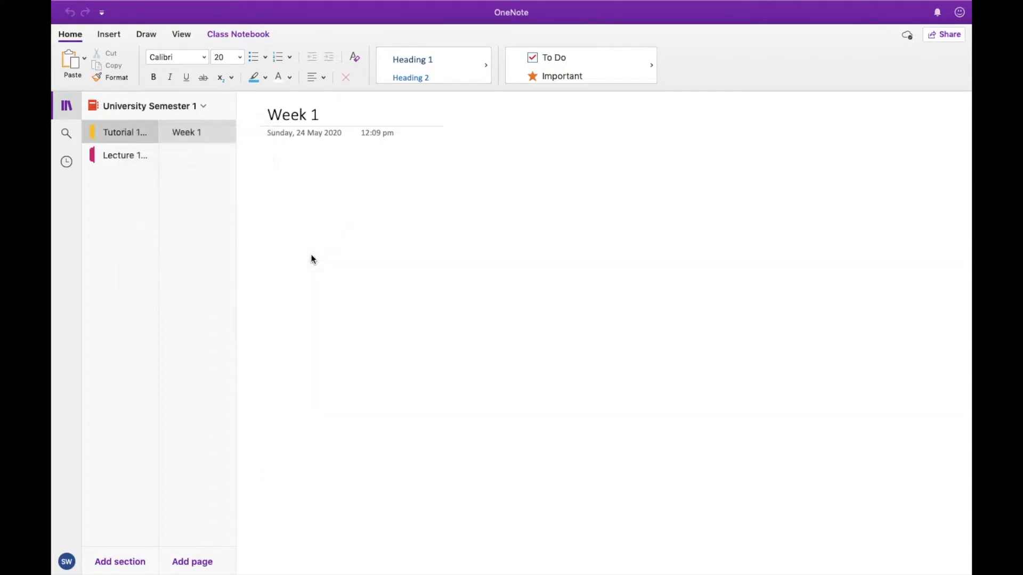
right_click(116, 155)
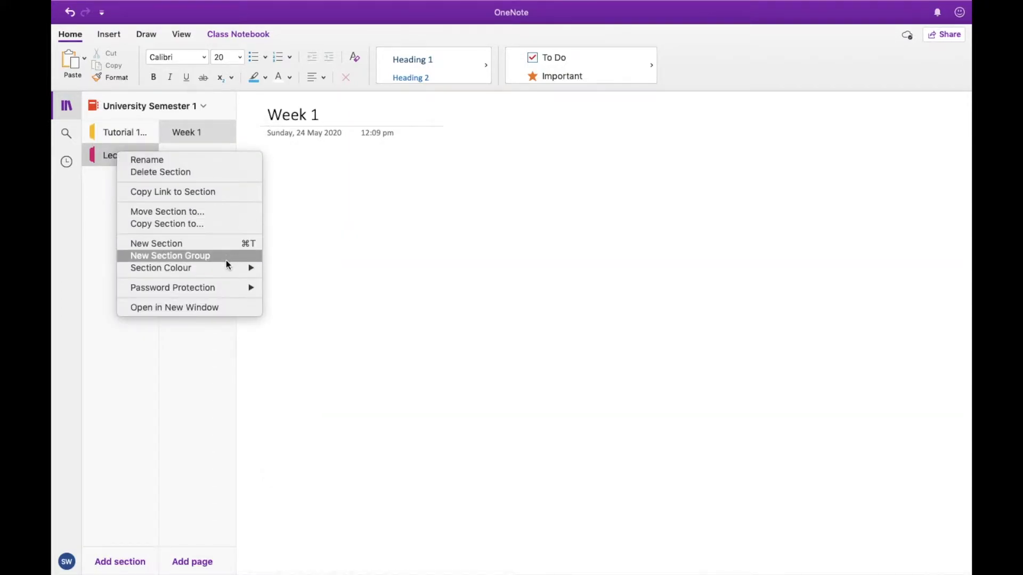
mouse_move(226, 269)
click(303, 287)
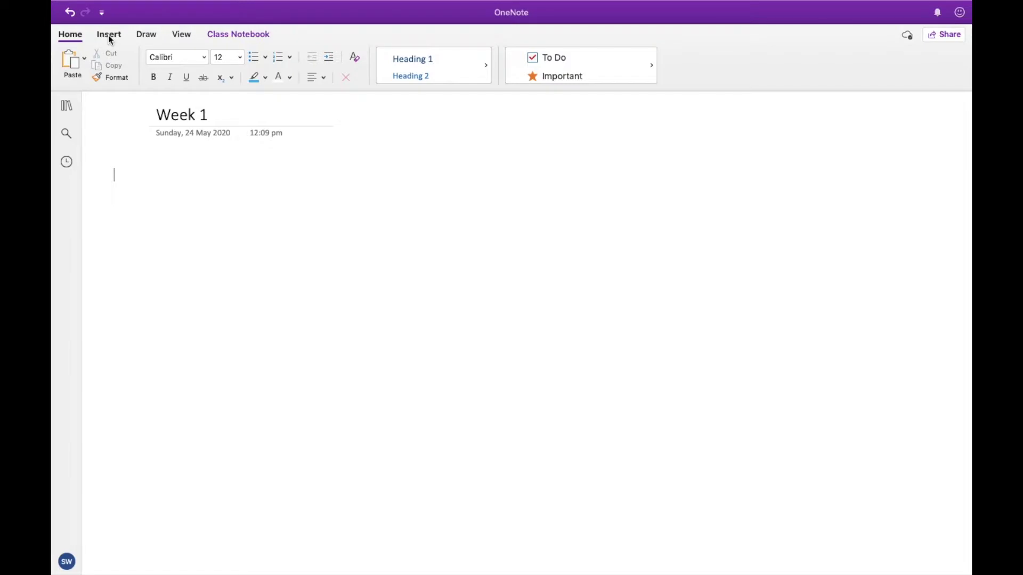
- Insert a table of 10 columns by 8 rows on the Week 1 page and move it sideways
click(109, 35)
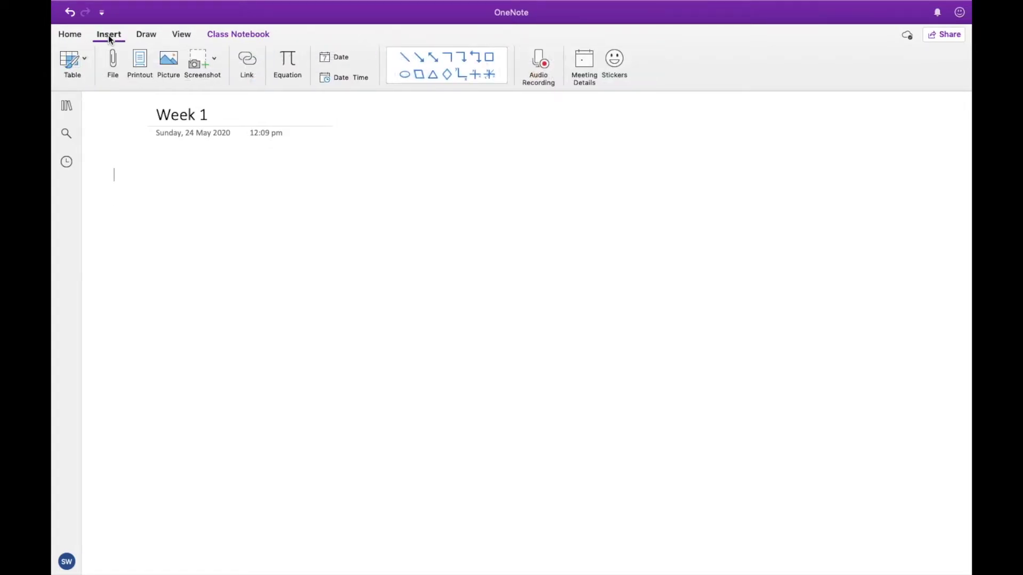
click(69, 61)
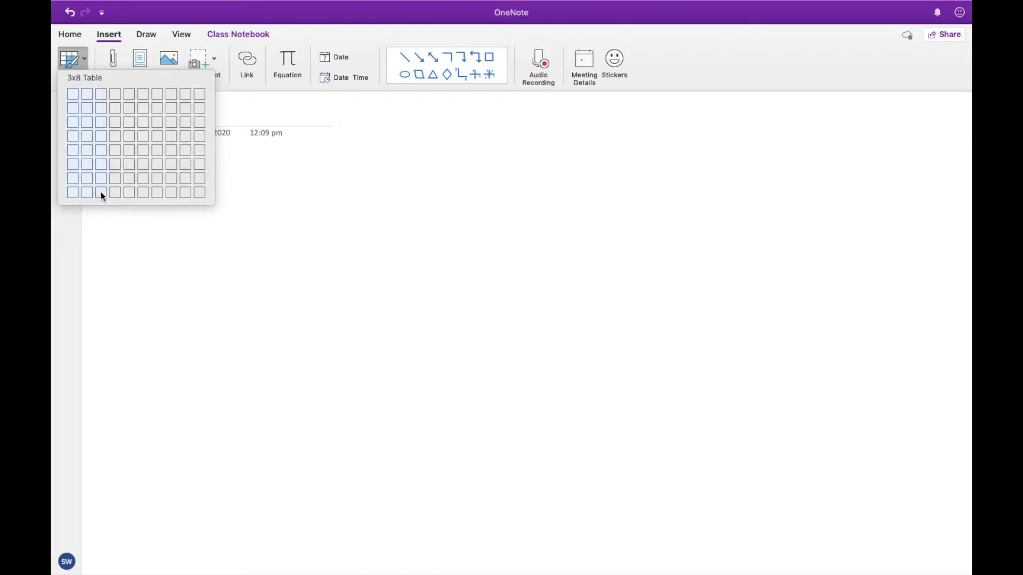
click(200, 198)
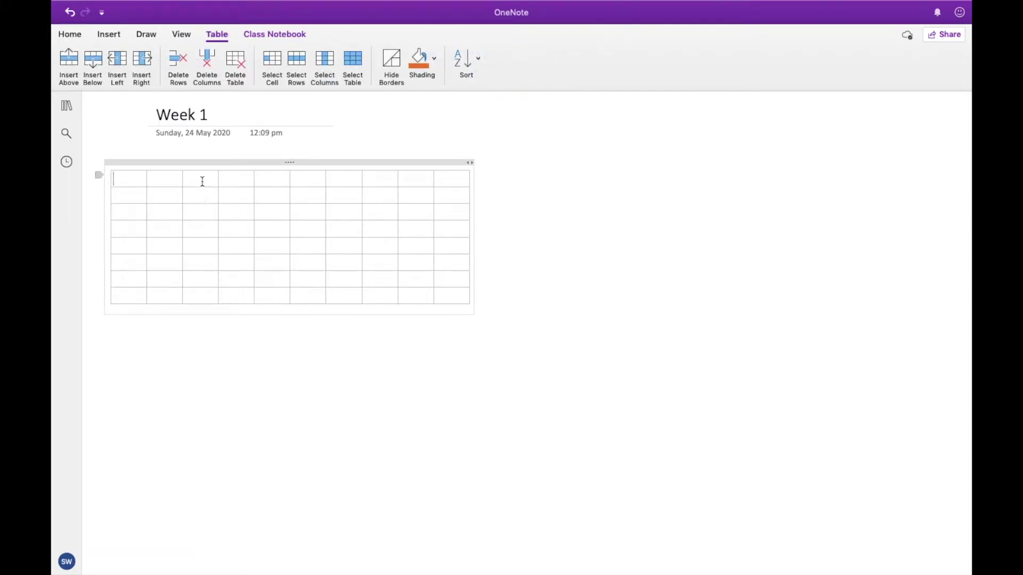
drag(277, 163, 396, 164)
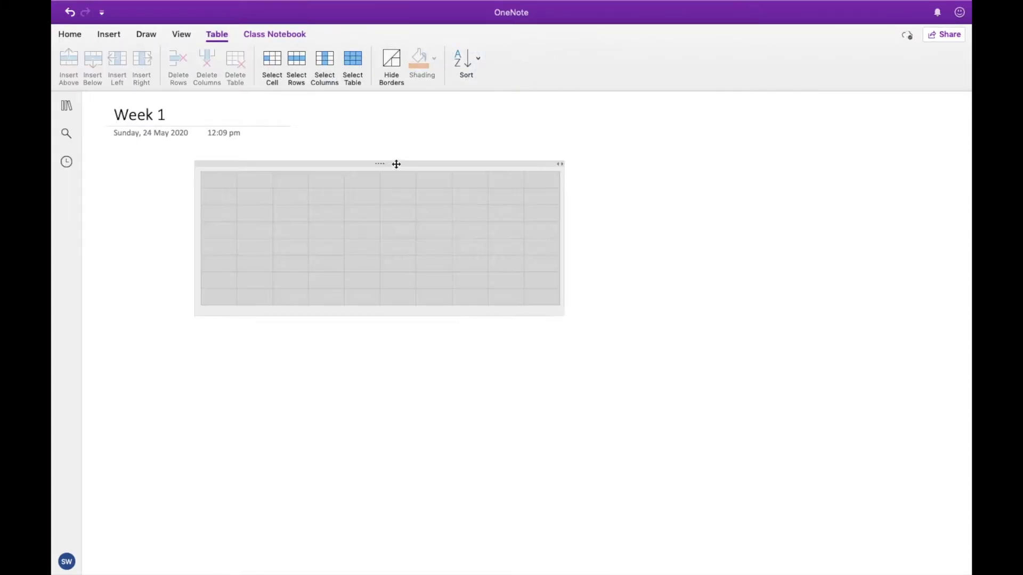
click(522, 276)
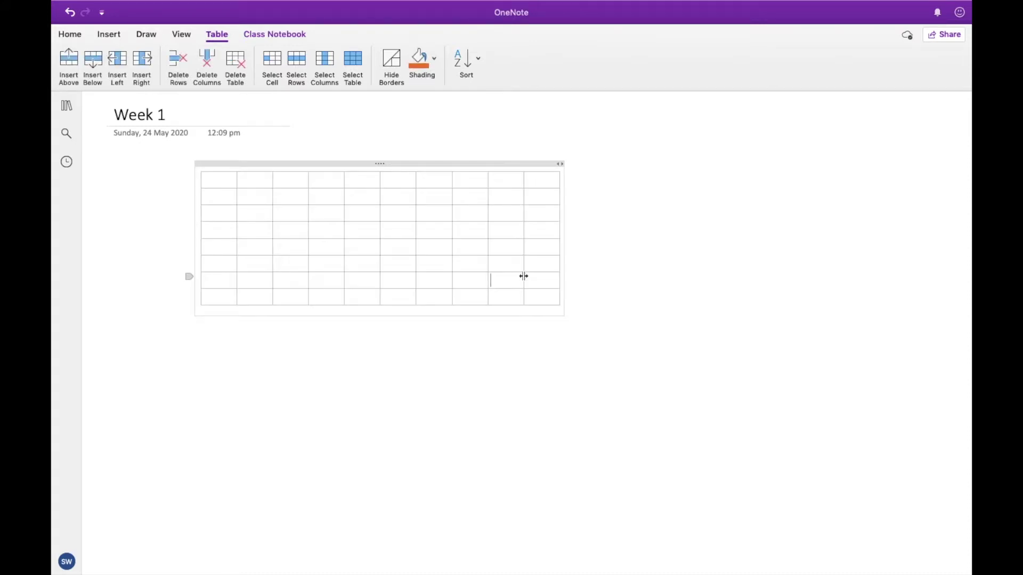
- Widen several of the table's columns by shifting their borders outward
drag(561, 303, 605, 304)
drag(524, 254, 577, 254)
drag(488, 233, 540, 236)
drag(452, 214, 489, 216)
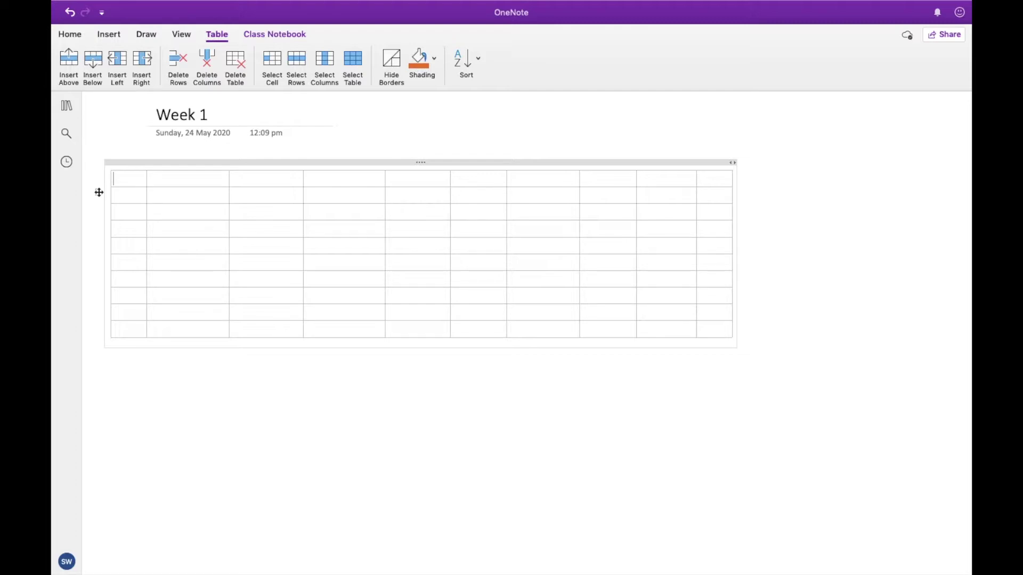
- Insert a new table row below the second row and another above the ninth row
click(99, 195)
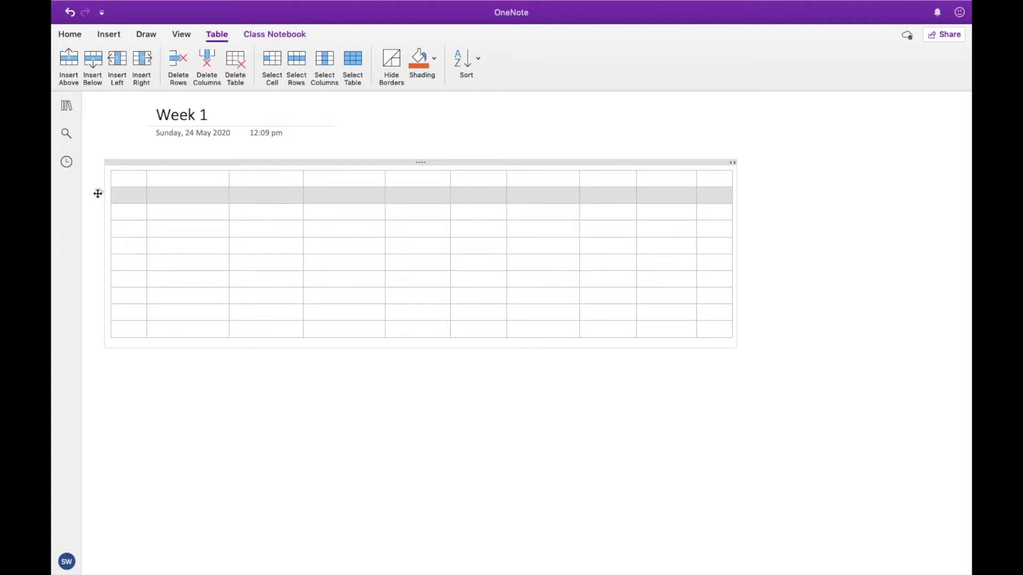
click(87, 63)
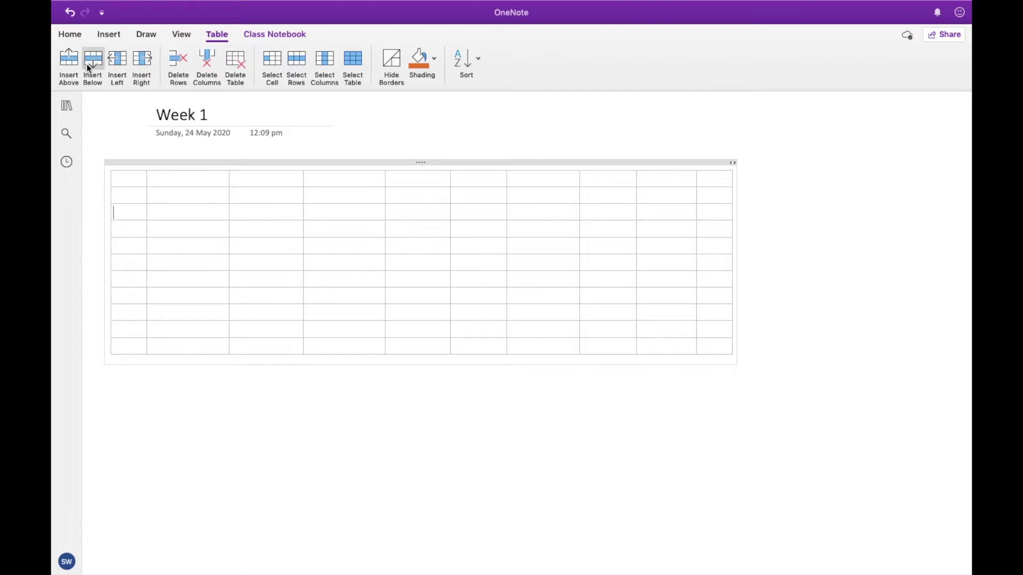
click(99, 304)
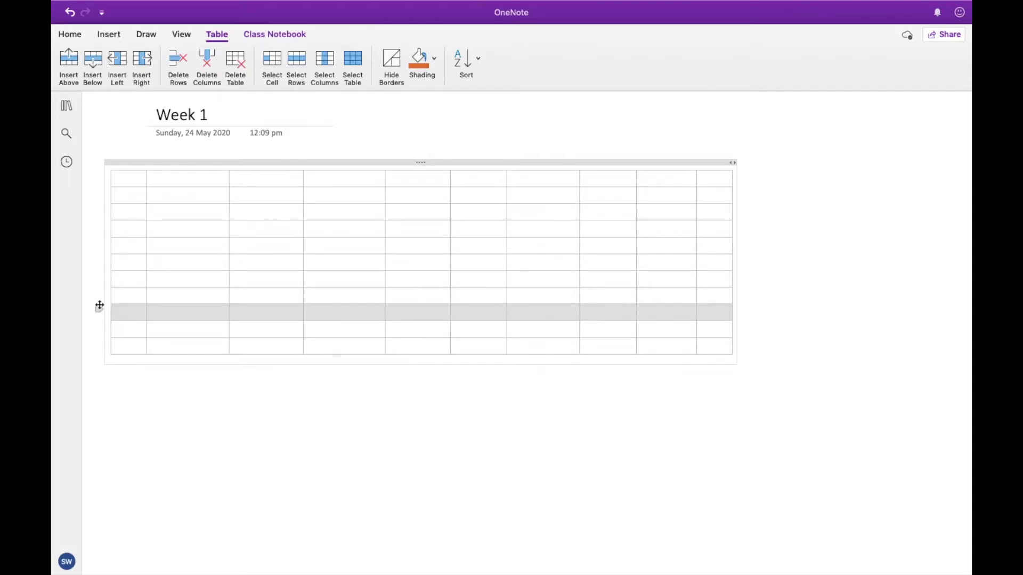
click(70, 58)
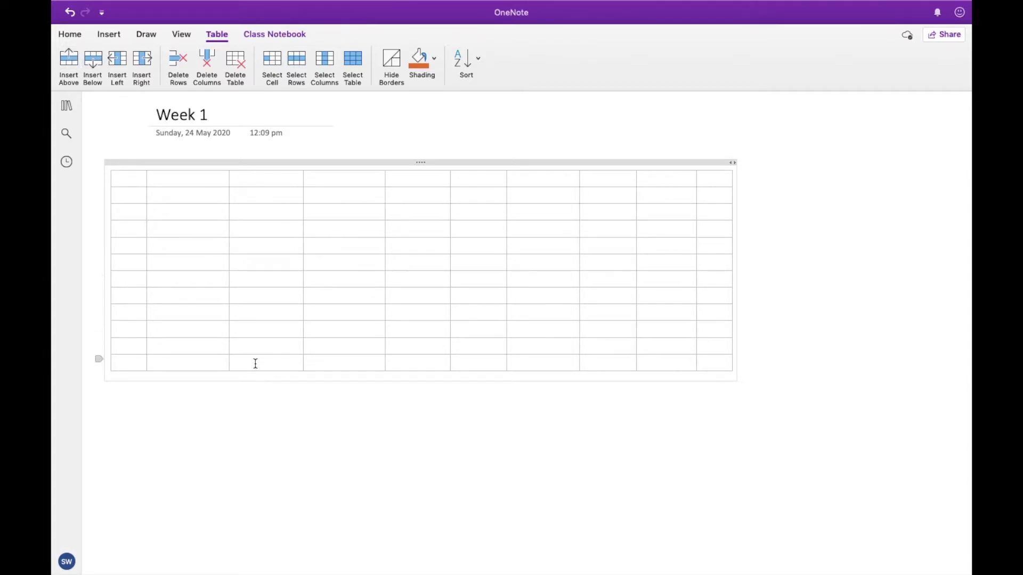
- Delete the fifth row of the table
click(99, 243)
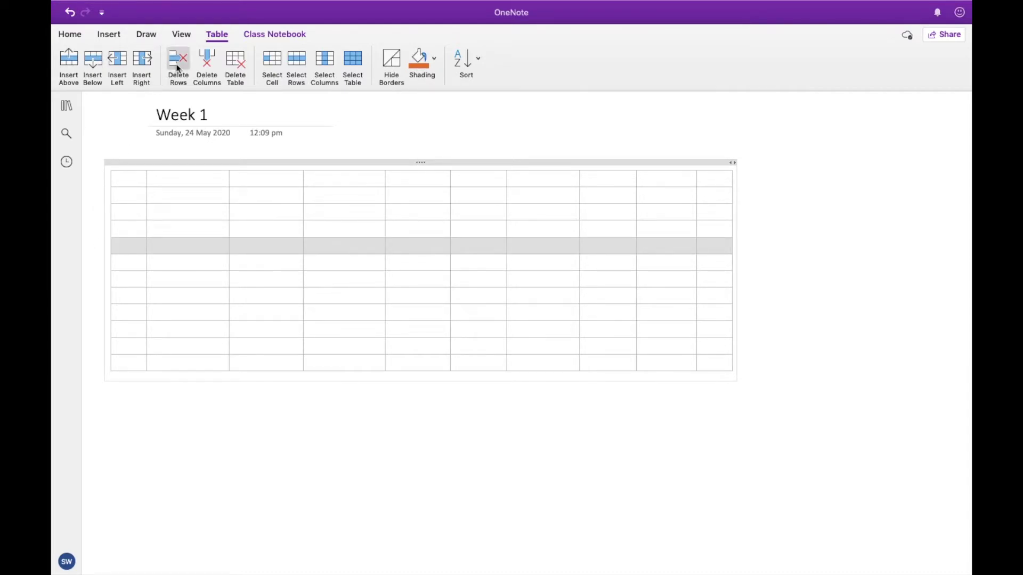
click(179, 68)
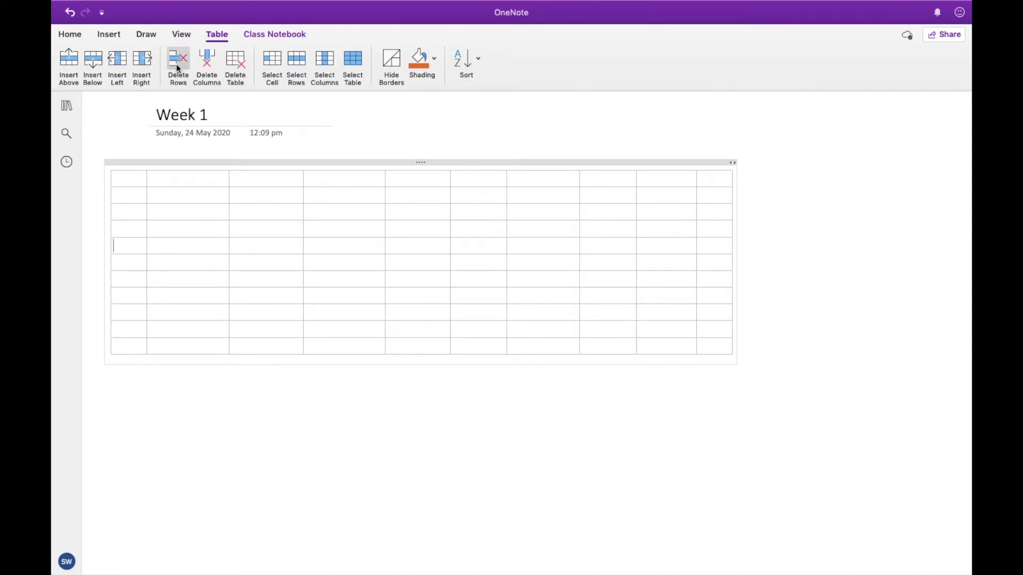
- Try the column deletion with the ninth table row selected and undo it
click(97, 308)
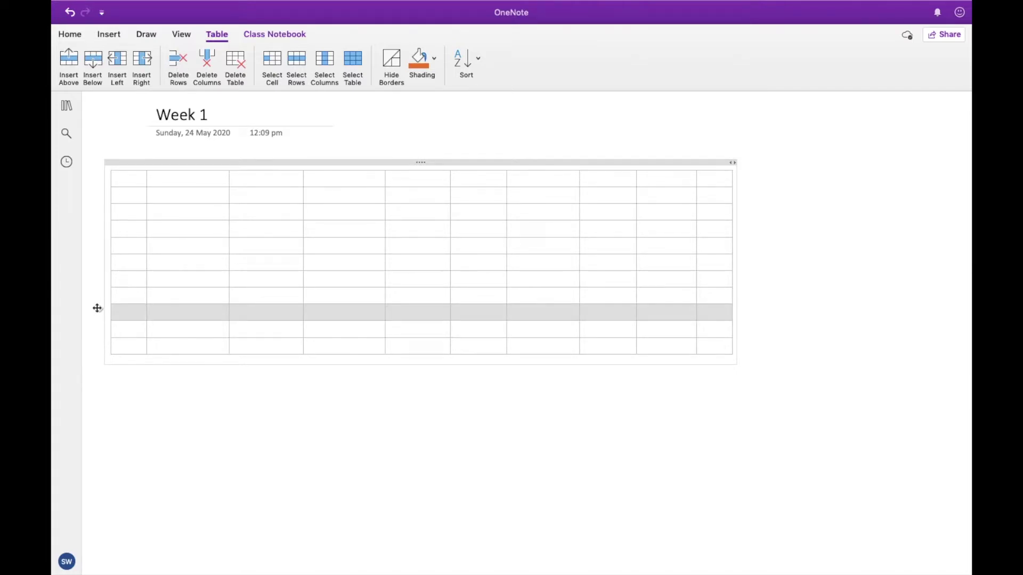
click(213, 59)
key(super+z)
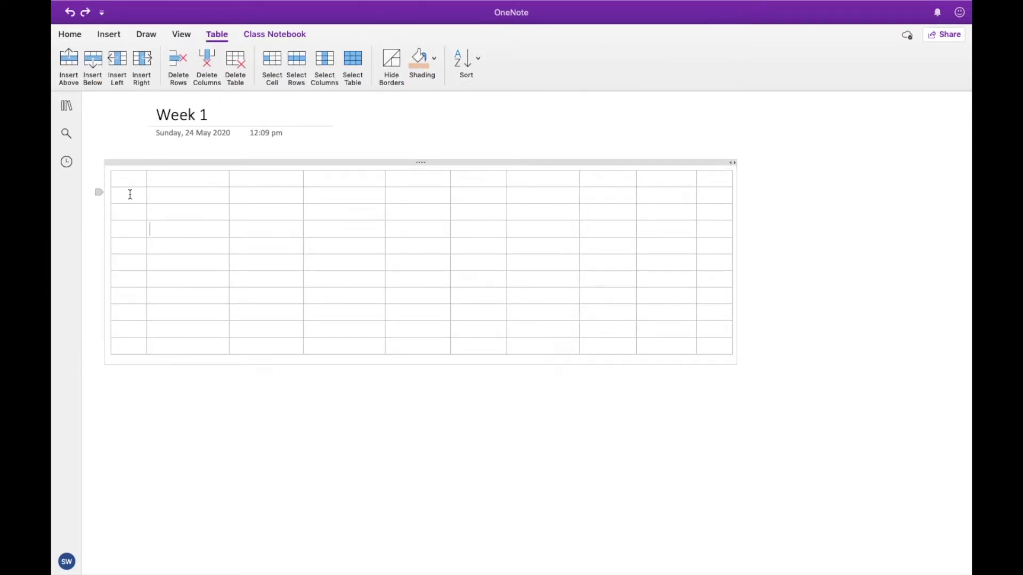
- Shade the table's second and fourth rows light blue from the theme colours
click(296, 64)
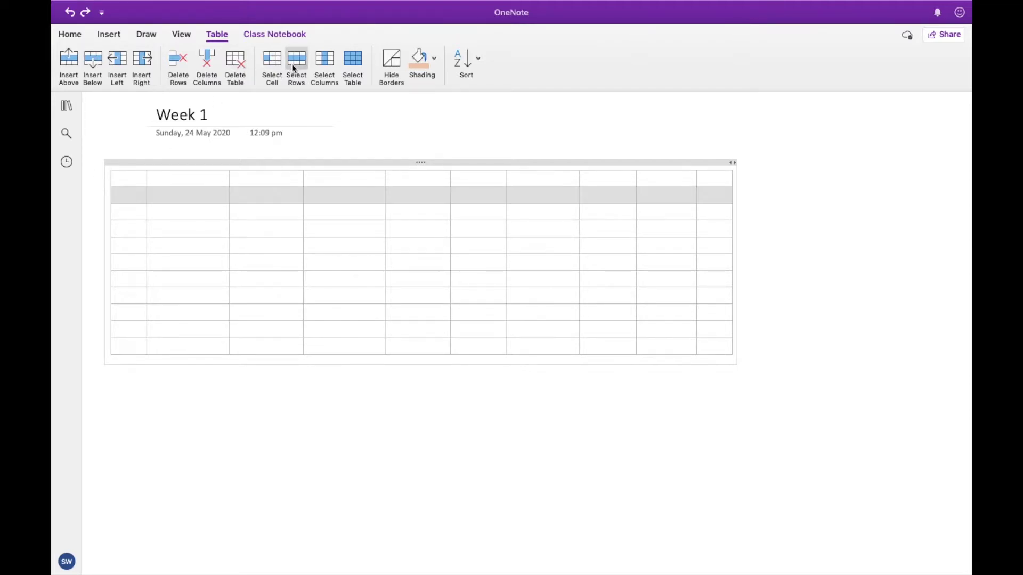
click(434, 63)
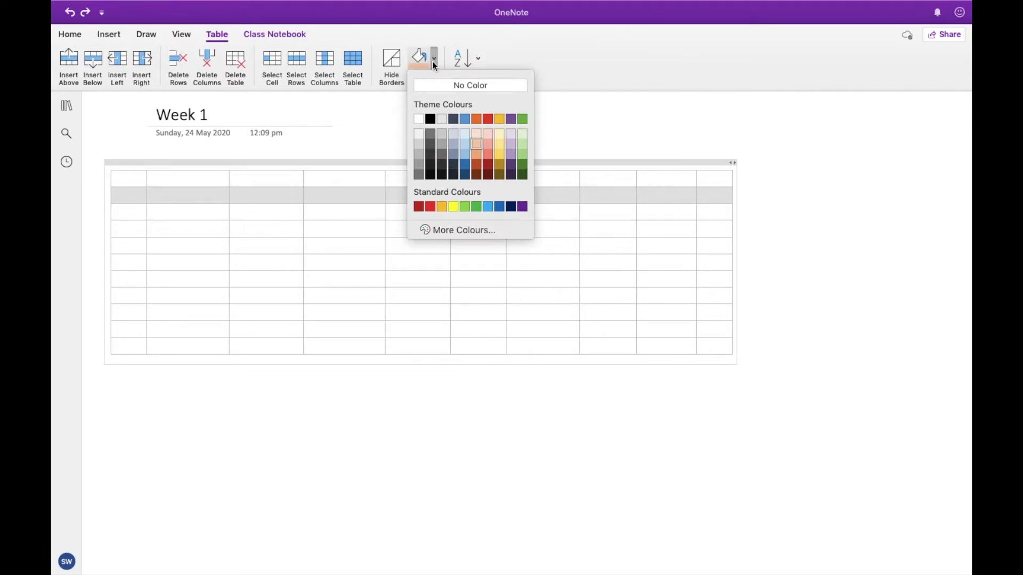
click(465, 143)
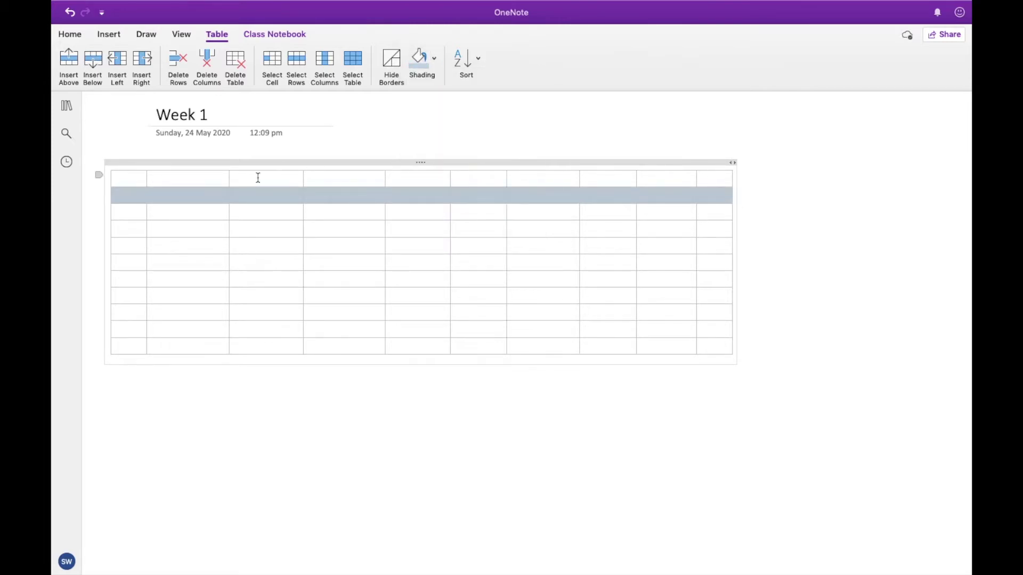
click(98, 227)
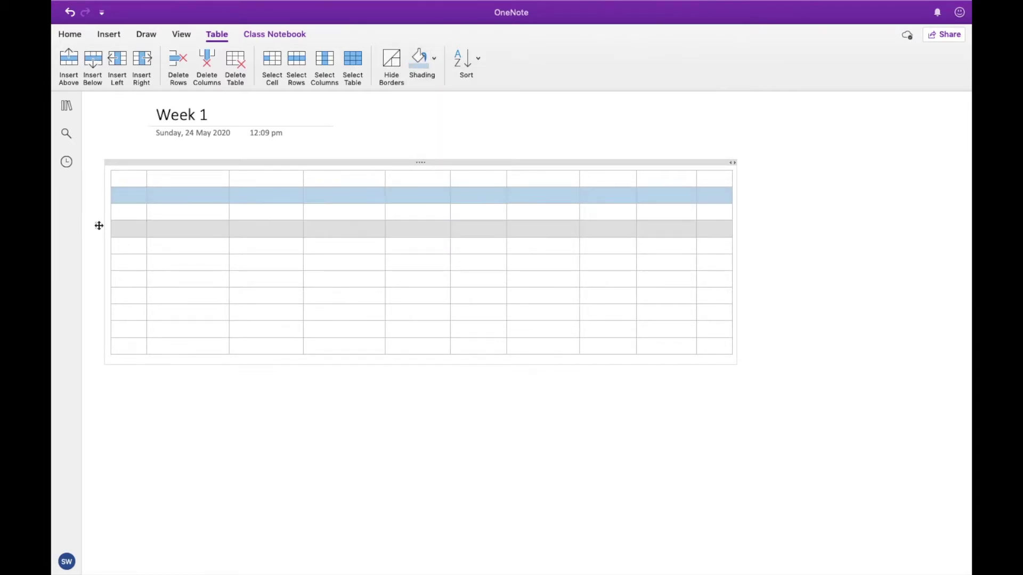
click(418, 59)
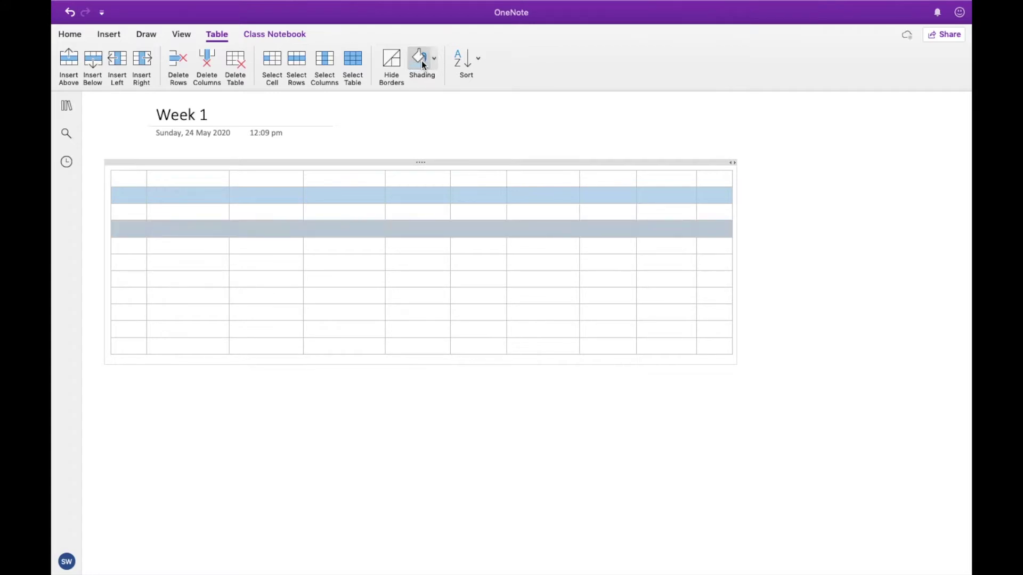
- Shade the table's sixth, eighth and tenth rows with the same light blue
click(99, 260)
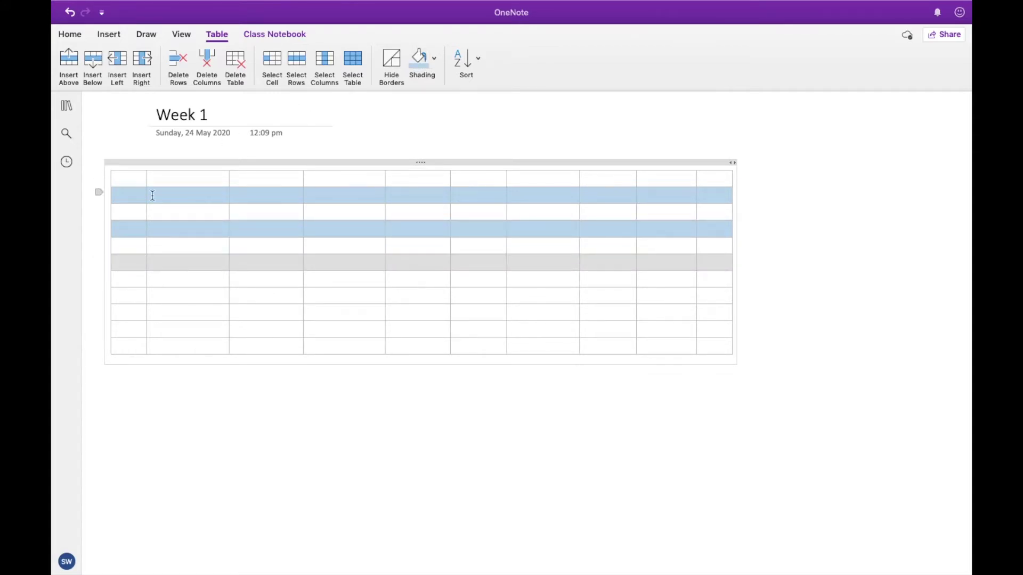
click(409, 77)
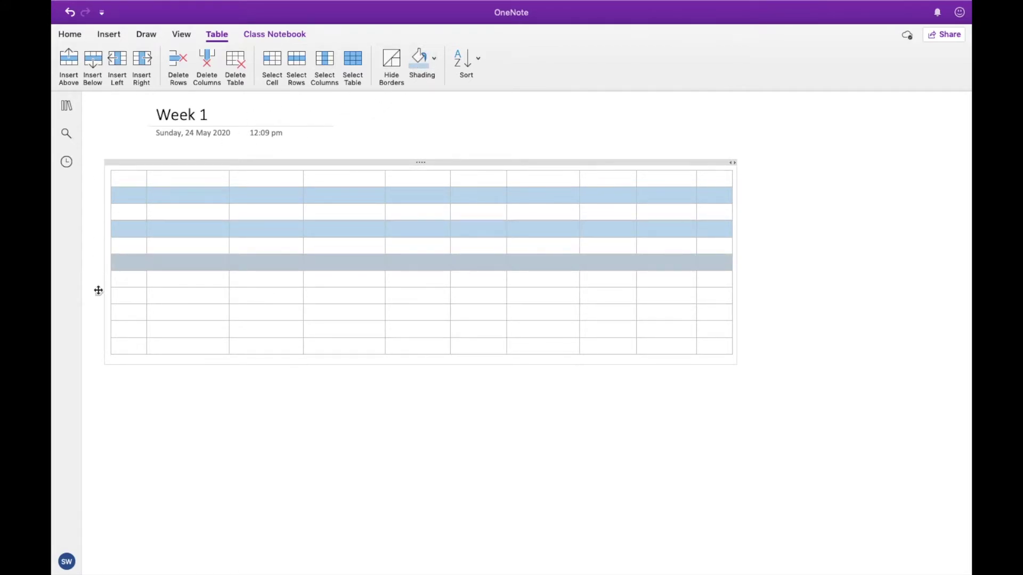
click(100, 294)
click(419, 58)
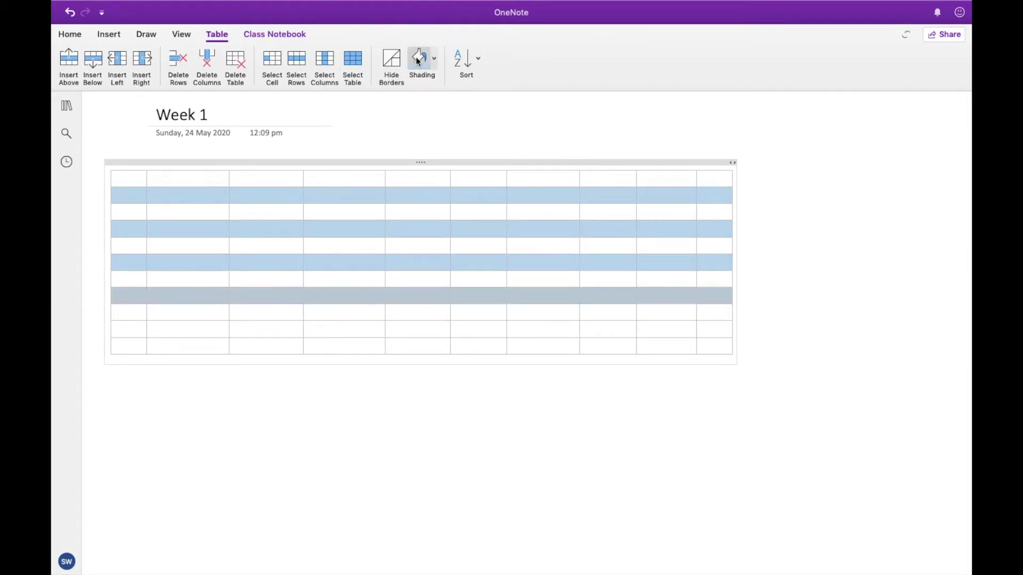
click(105, 330)
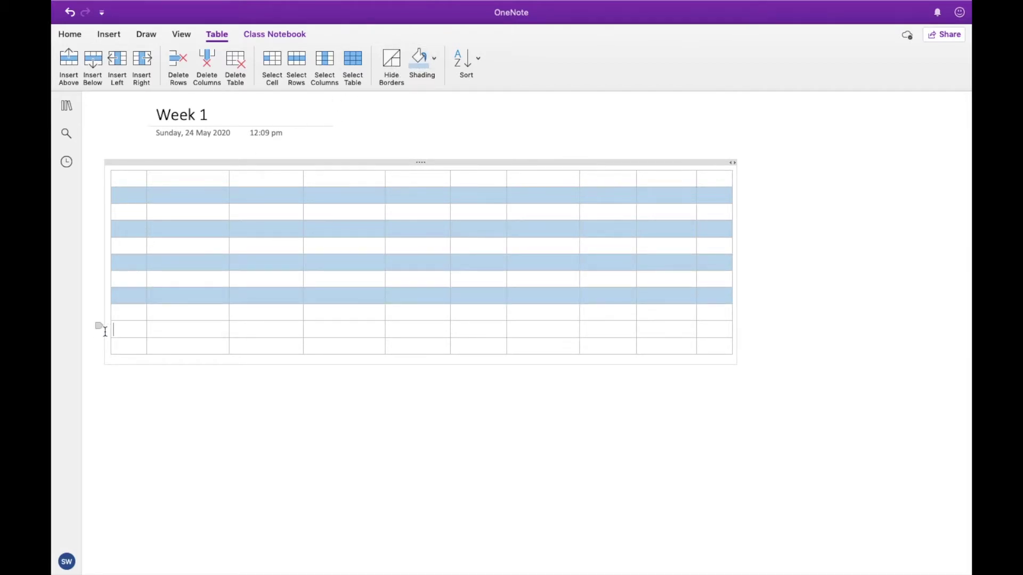
click(100, 326)
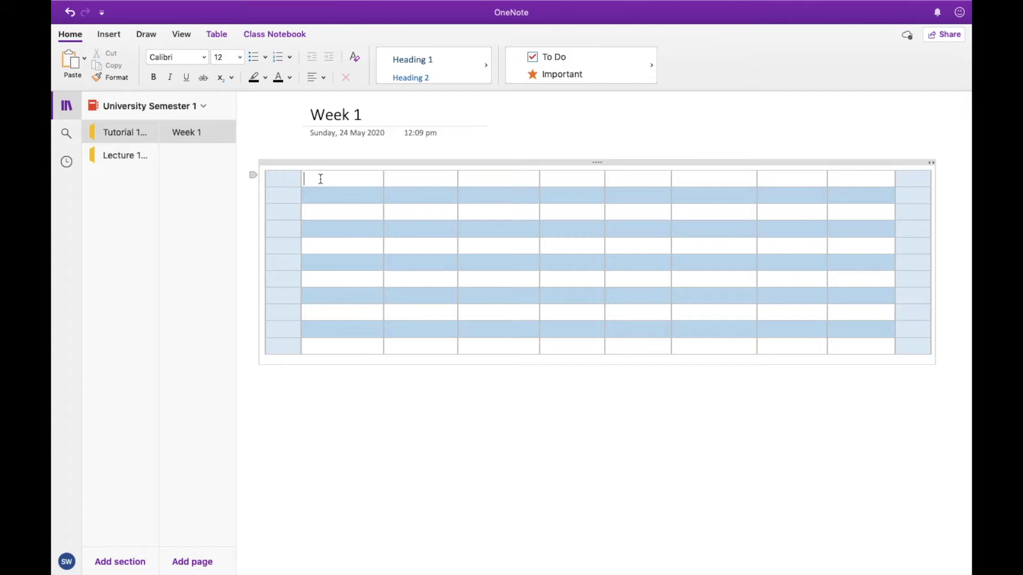
- Fill in the table's header row with Course, Monday, Tuesday and Wednesday, starting in the second column
text(Course)
key(Tab)
text(Monday)
key(Tab)
text(F)
key(BackSpace)
text(Tuesday)
key(Tab)
text(Wed)
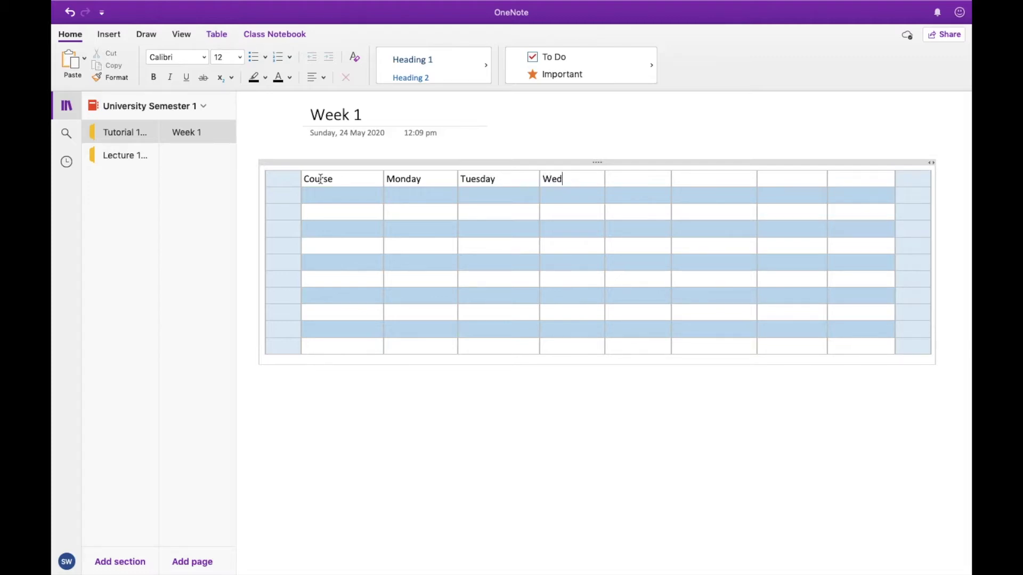
text(nesday)
- Enter 2020 and Date in the second row, and label the shaded rows below in the Course column TPP102, TPP102 and OTHER
click(306, 199)
text(2020 Date)
click(349, 212)
click(340, 229)
text(TPP102)
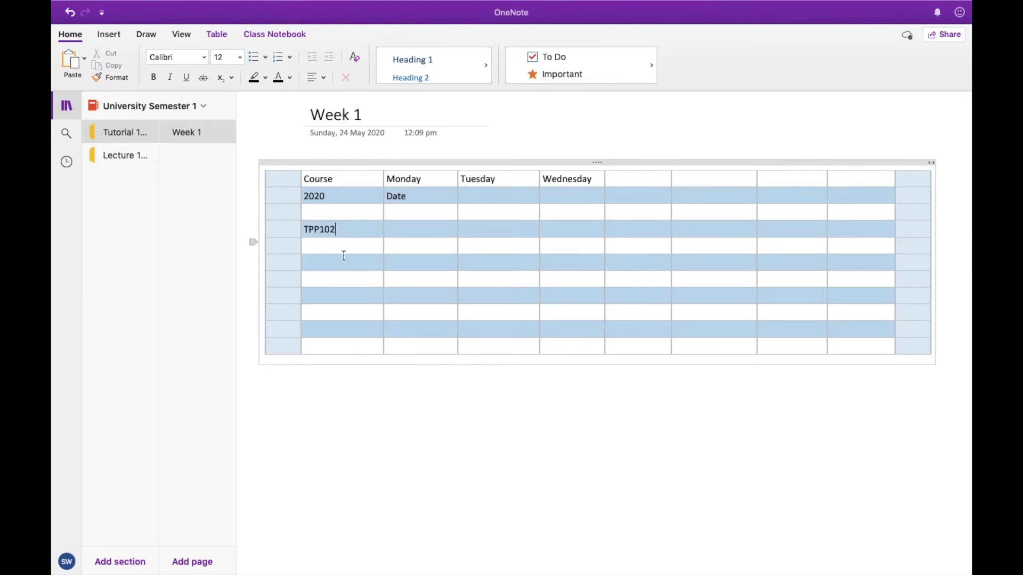
text(TPP102)
click(326, 296)
text(OTHER)
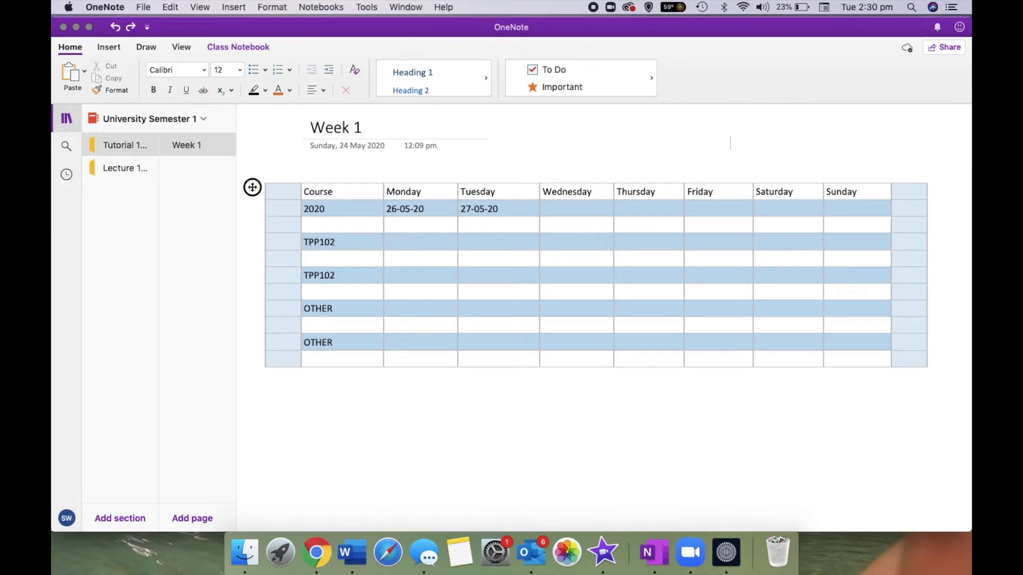
- Colour the header row's text red and the course labels from TPP102 down to the last OTHER orange
click(252, 187)
click(290, 90)
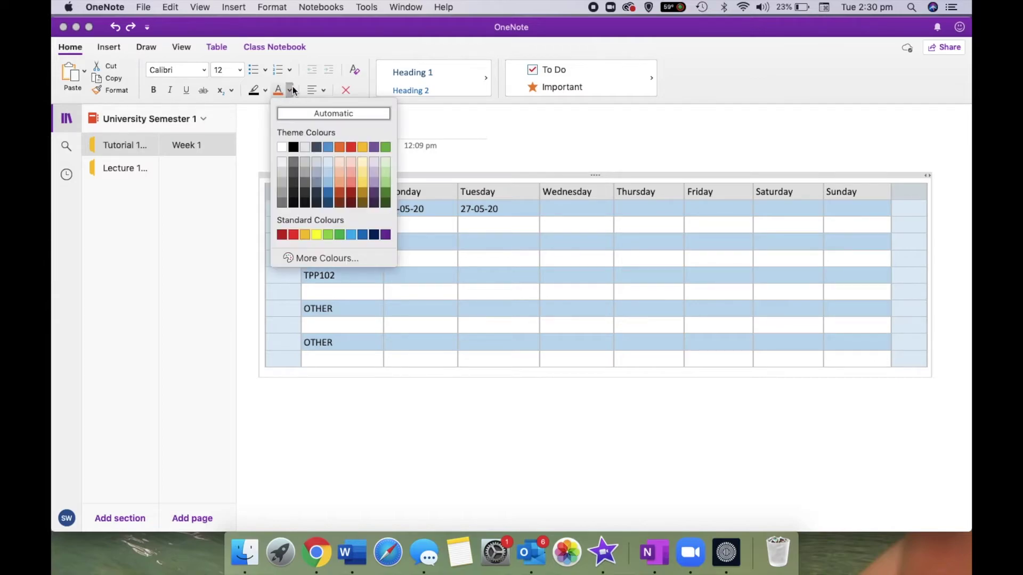
click(353, 148)
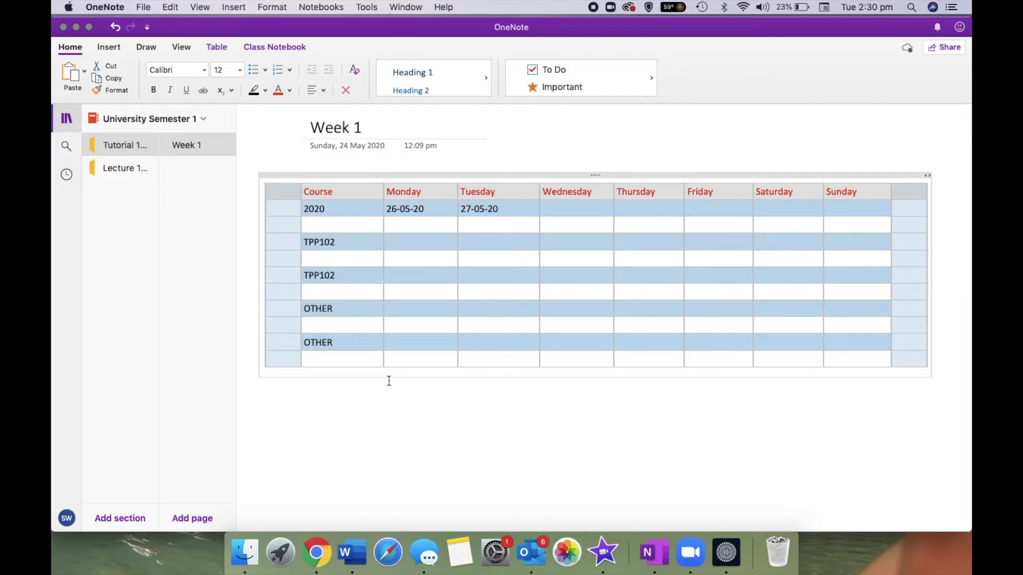
click(389, 420)
drag(362, 346, 306, 229)
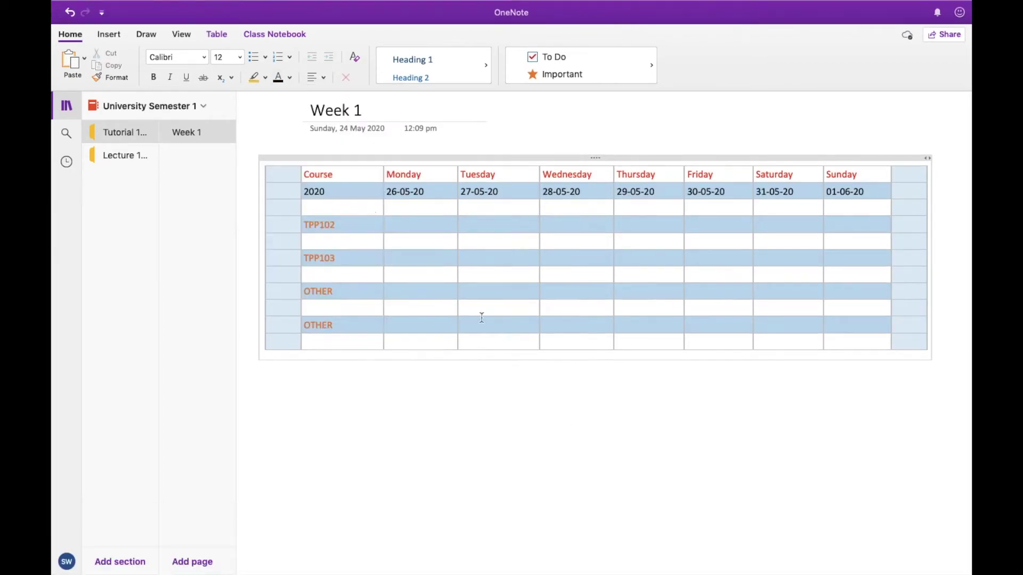
- Make the TPP102, TPP103 and both OTHER rows taller by adding an extra line in their Monday cells
key(Return)
click(406, 275)
key(Return)
click(407, 315)
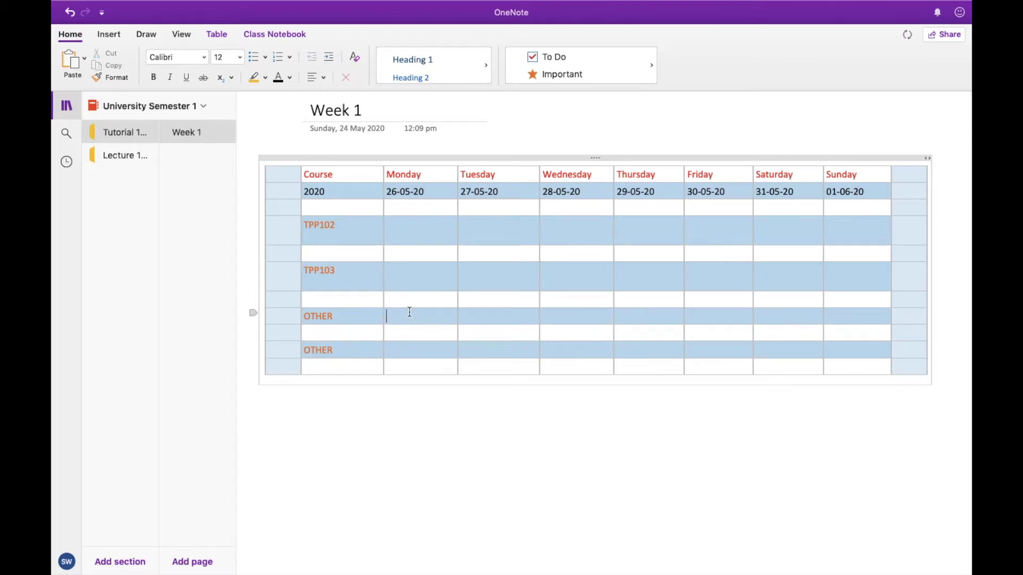
key(Return)
key(Return)
- Enter "EXAM- 10AM-1PM" with a gold highlight in the Tuesday cell of the TPP102 row
click(412, 238)
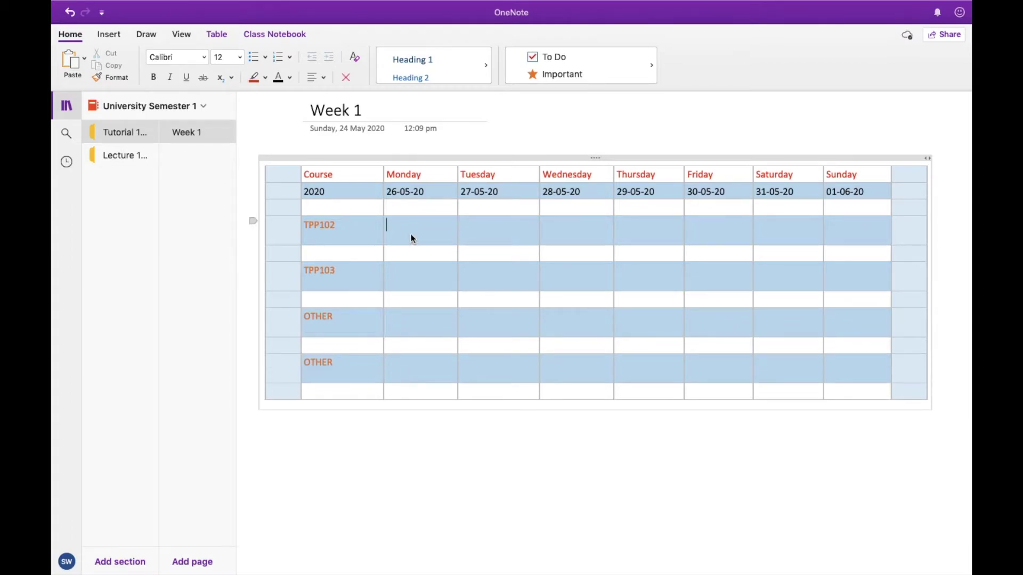
click(492, 230)
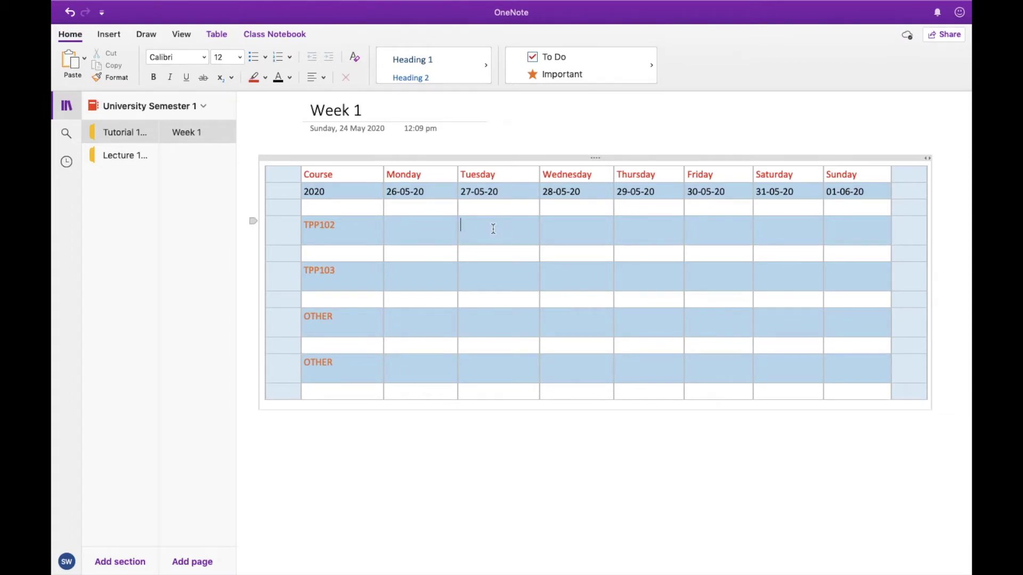
click(264, 78)
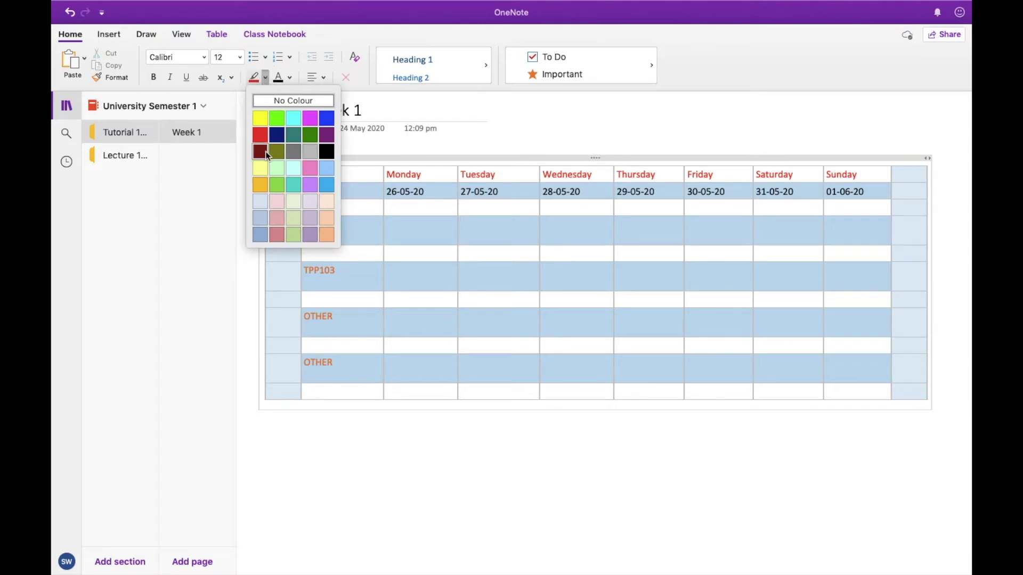
click(260, 184)
text(EX)
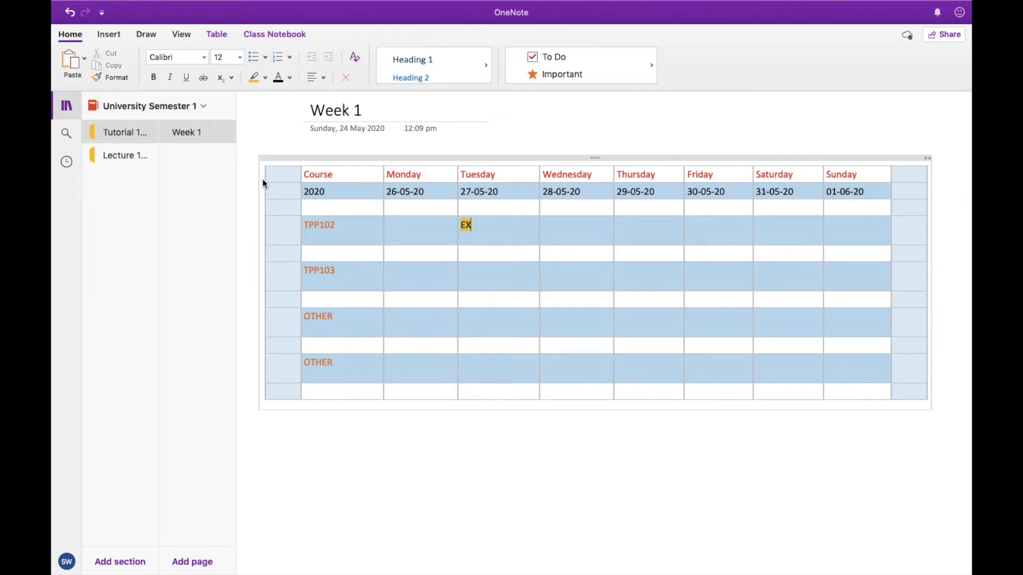
text(AM- !0AM-1PM)
- Enter "Assignment due- Task 2" with the same gold highlight in the Wednesday cell of the TPP103 row
click(583, 273)
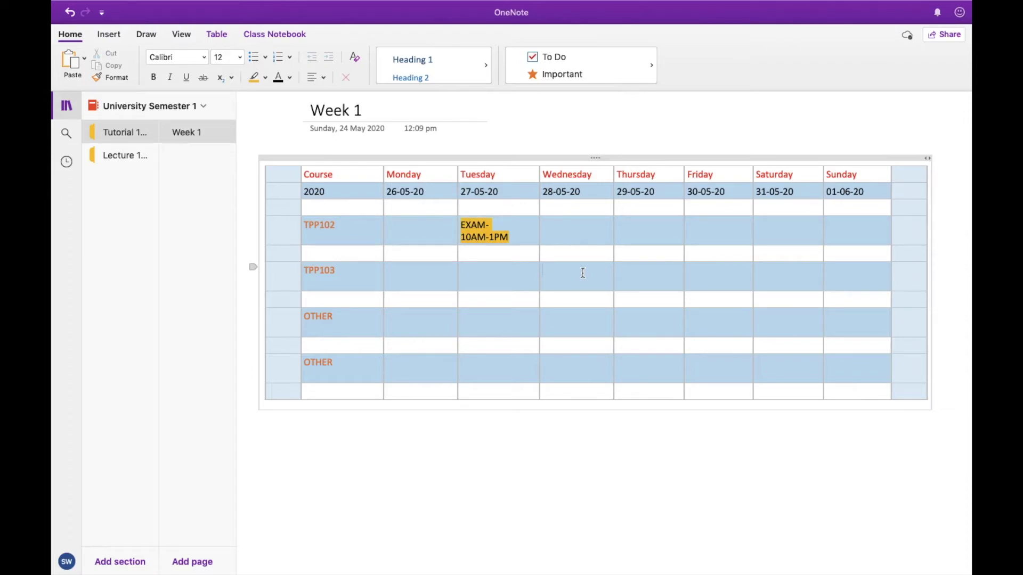
text(A)
key(BackSpace)
click(255, 78)
text(Assignment due)
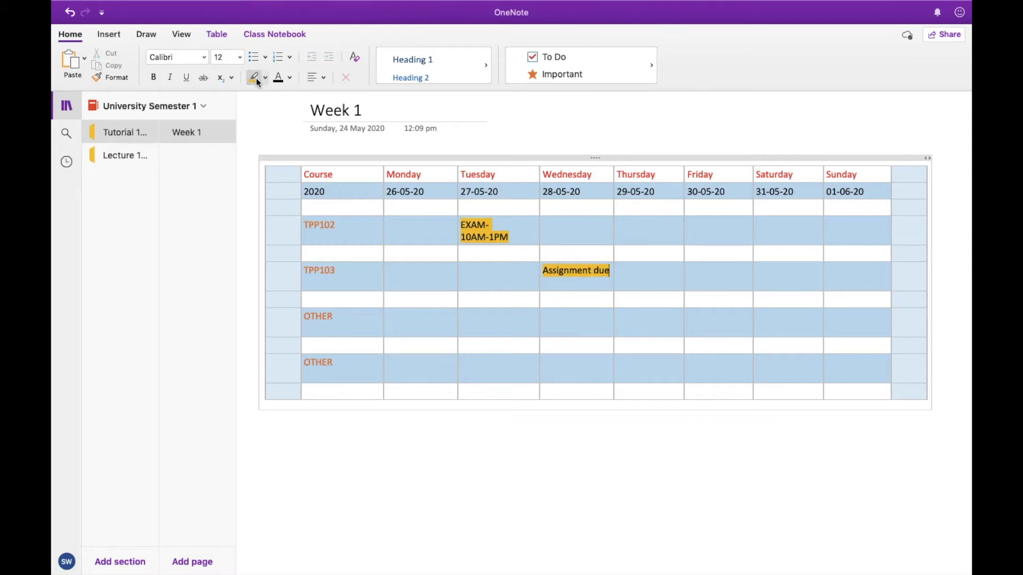
text(- Task 2)
click(476, 498)
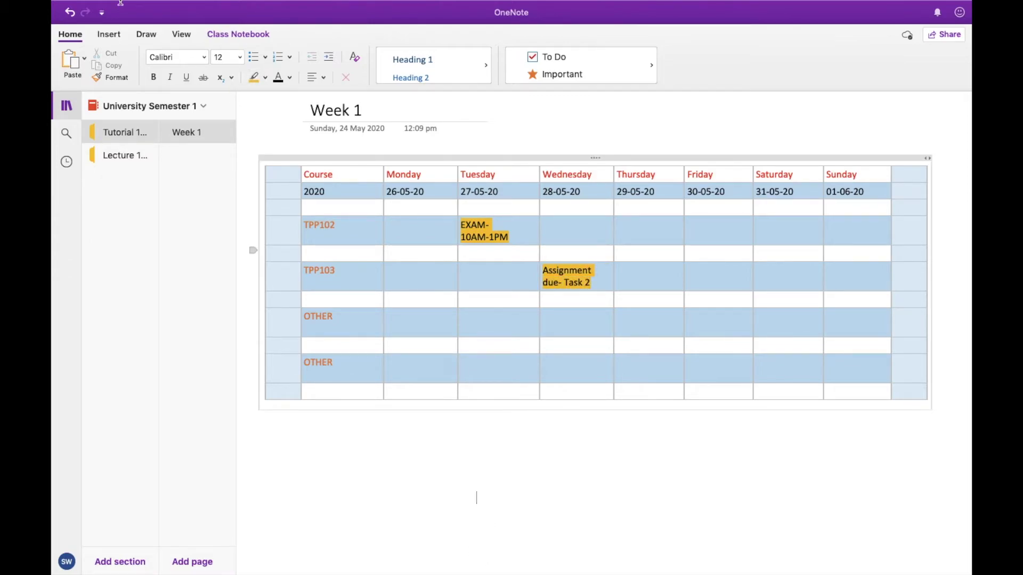
- Add a Call tag with the text "DOCTOR" to the Monday cell of the first OTHER row
mouse_move(148, 7)
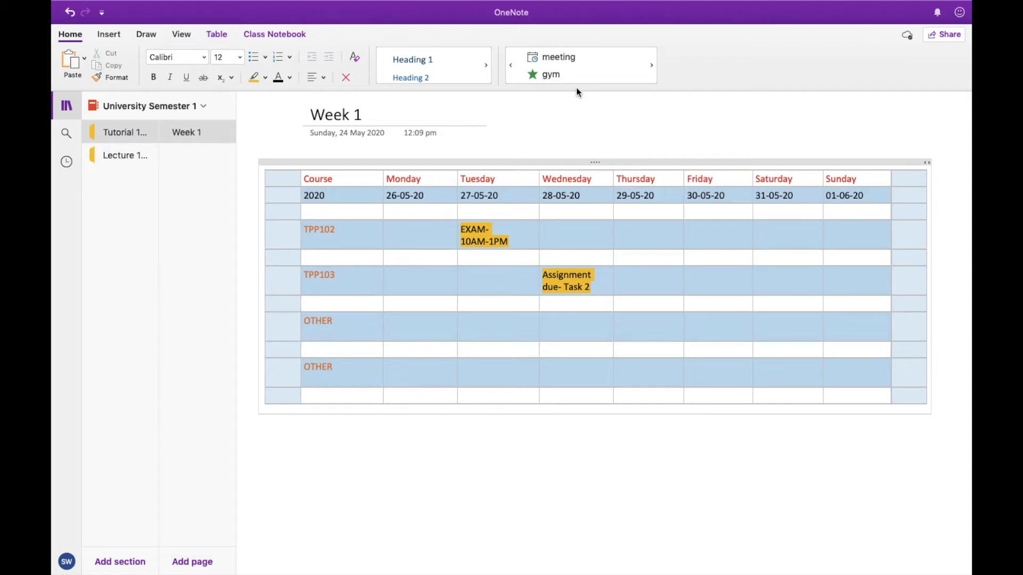
click(580, 87)
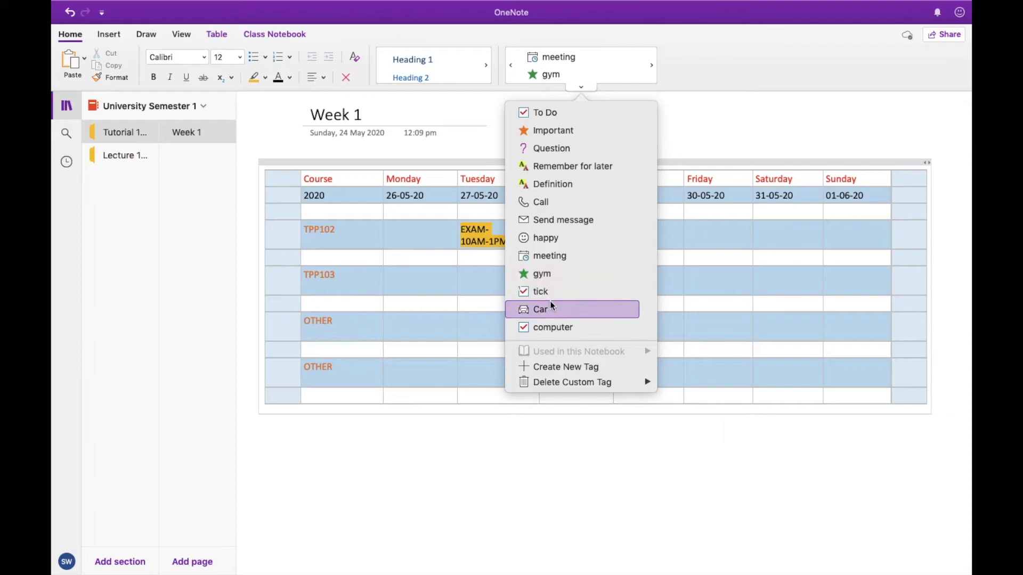
click(552, 201)
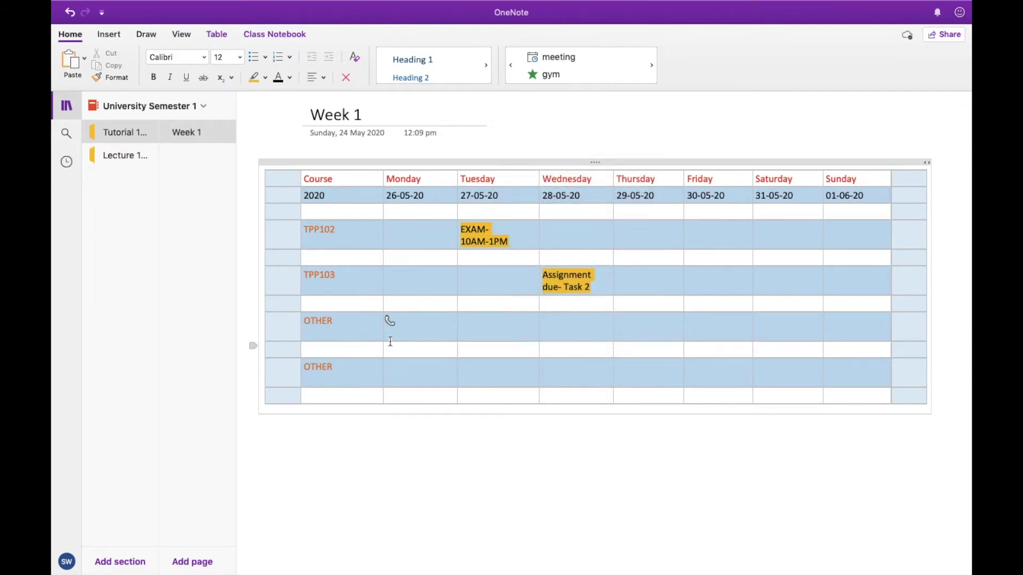
text(DOCTOR)
- Add a To Do checkbox with the text "CLEAN THE HOUSE" to the Saturday cell of the first OTHER row
key(Tab)
key(Tab)
key(Tab)
key(Tab)
key(Tab)
key(super+1)
text(CLEAN THE HOUSE)
click(564, 500)
- Add an Important tag with the text "Study for exam" to the Friday cell of the TPP102 row
click(694, 238)
click(651, 65)
click(580, 279)
text(Study for exam)
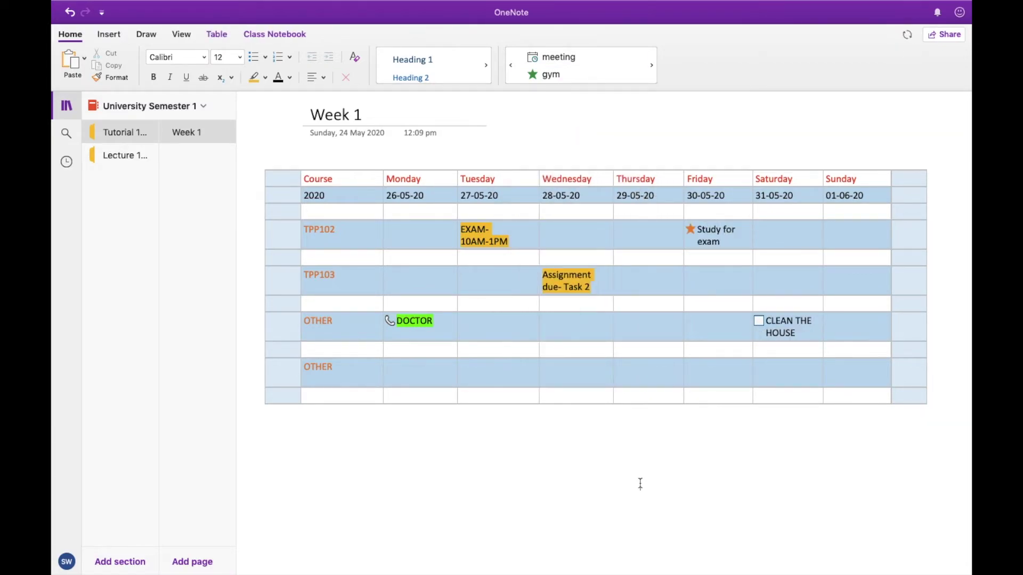
- With the Wednesday cell of the first OTHER row active, create a custom tag named "Electricity" with the light bulb icon
click(618, 326)
click(566, 330)
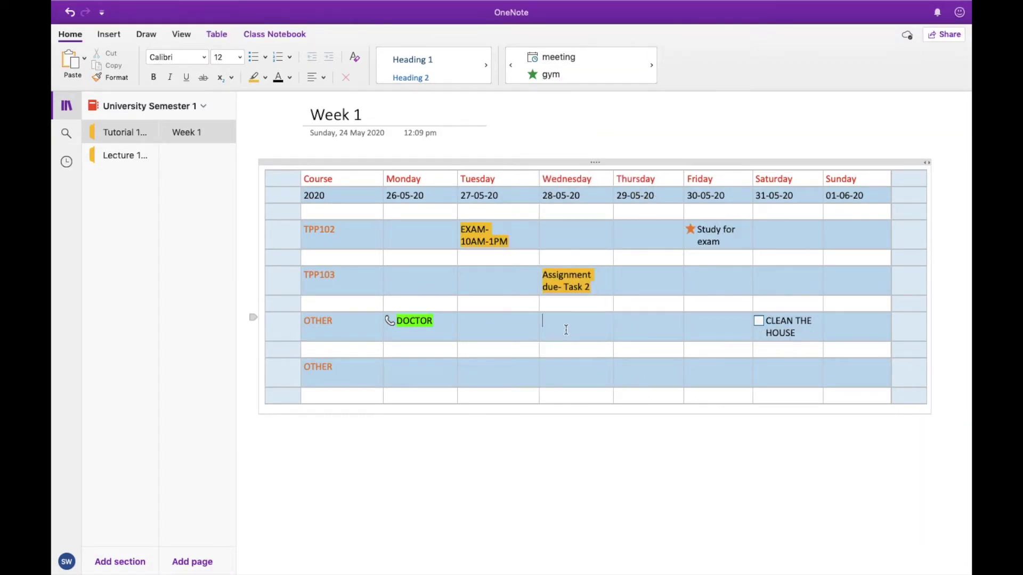
click(582, 87)
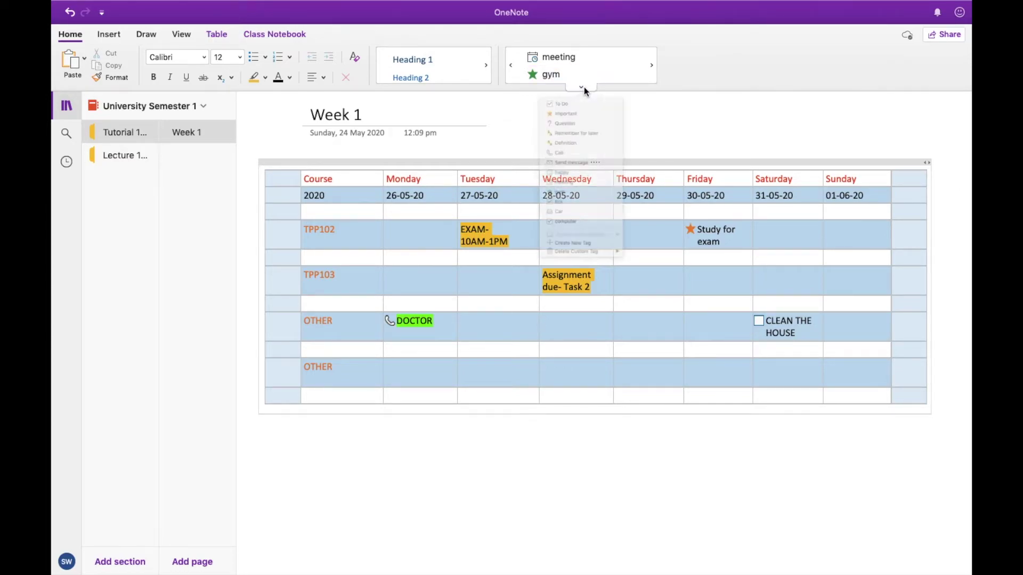
click(572, 367)
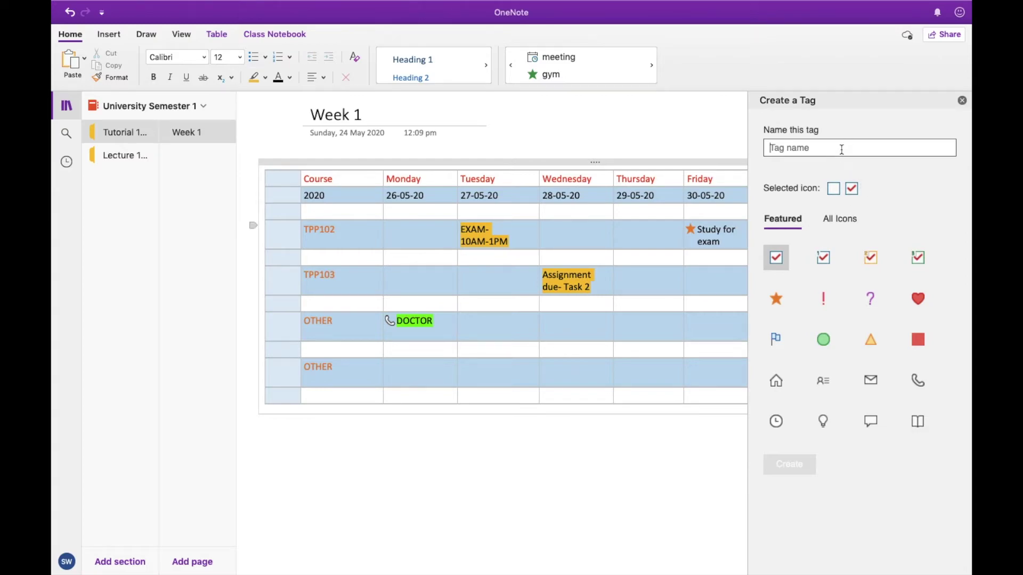
click(824, 423)
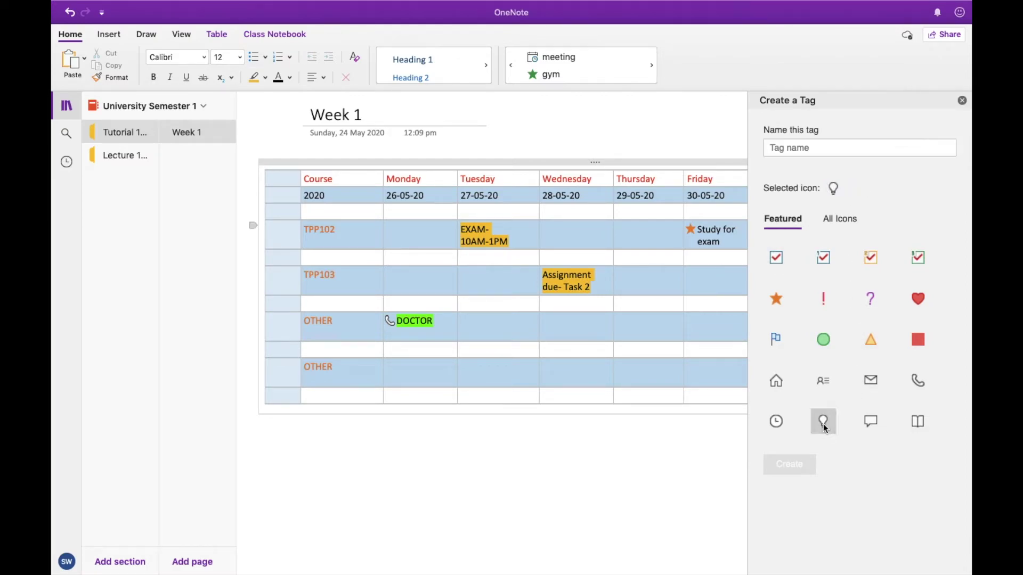
click(813, 149)
text(Electricity)
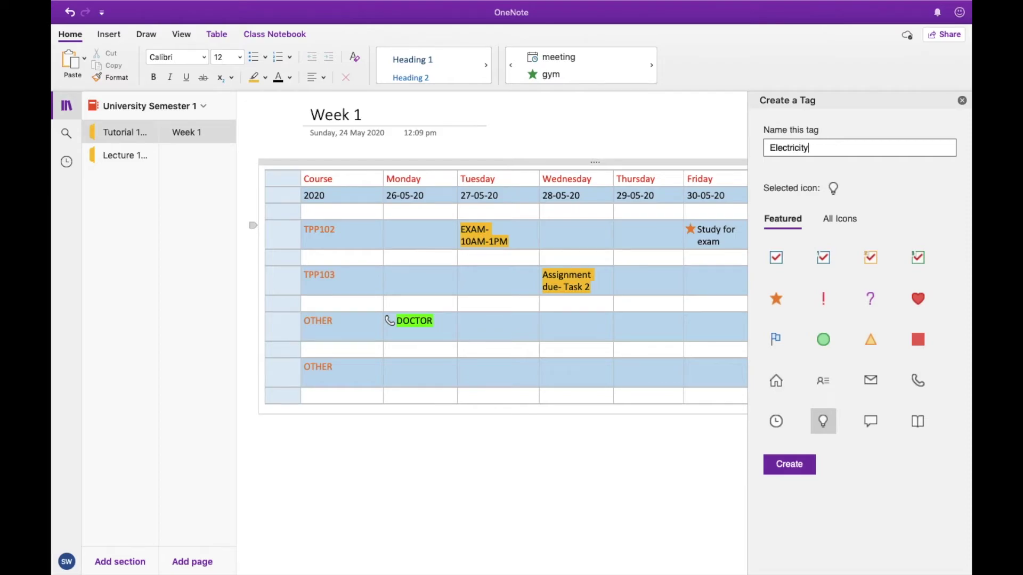
click(800, 462)
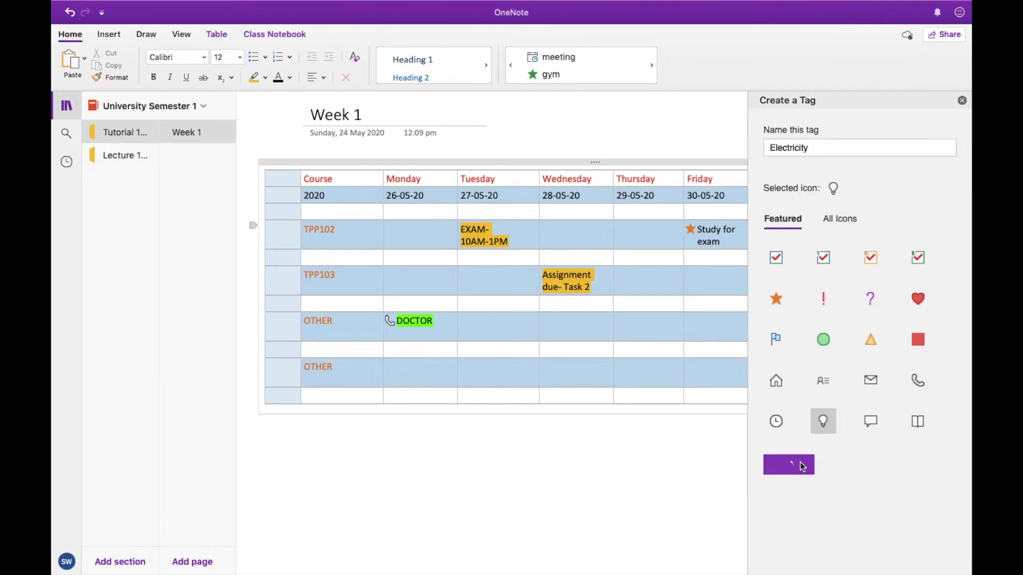
click(962, 100)
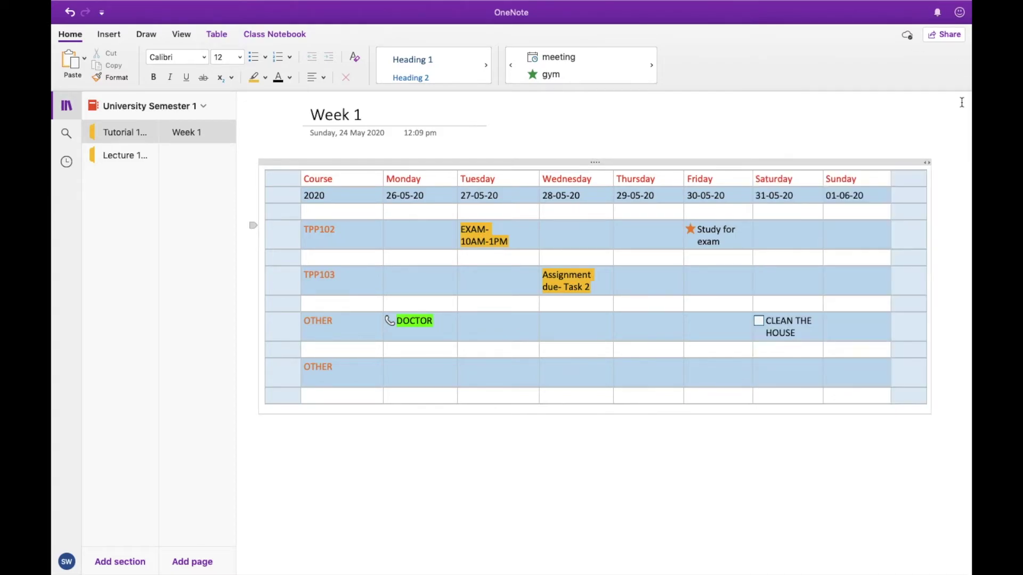
- Apply the Electricity tag to the Wednesday cell of the first OTHER row and enter "Electricity due"
click(582, 87)
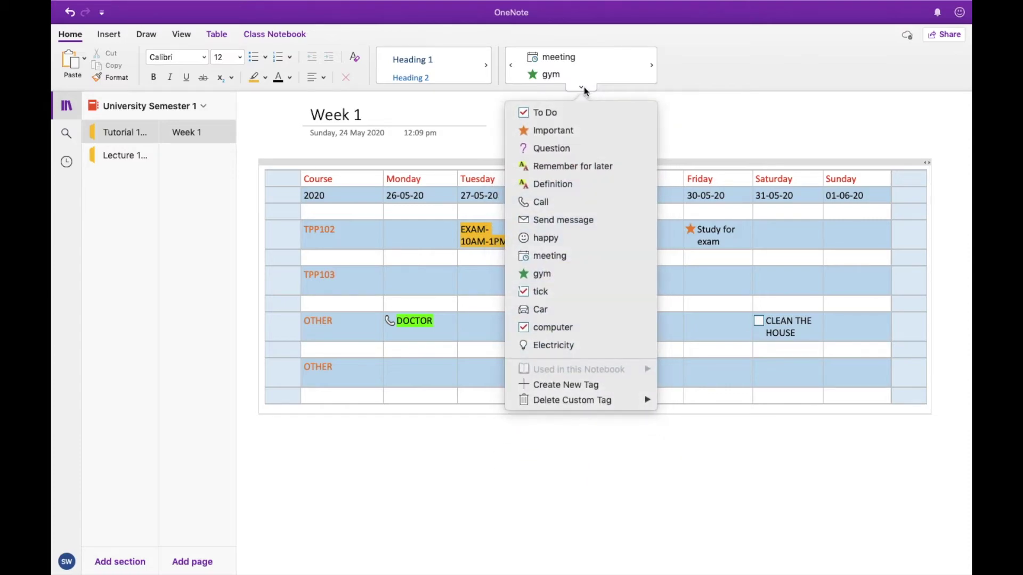
click(541, 347)
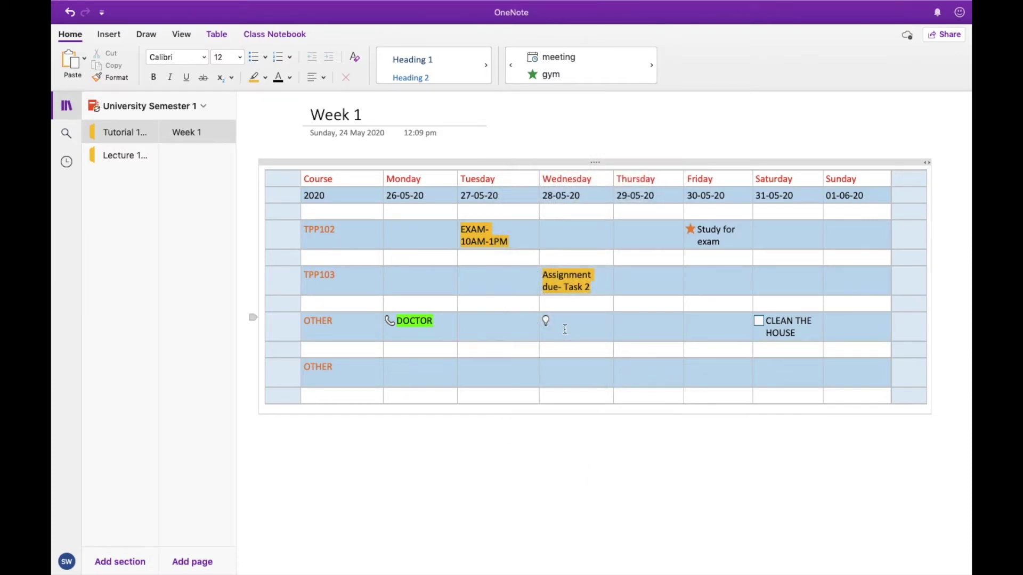
text(Electricity due)
click(605, 445)
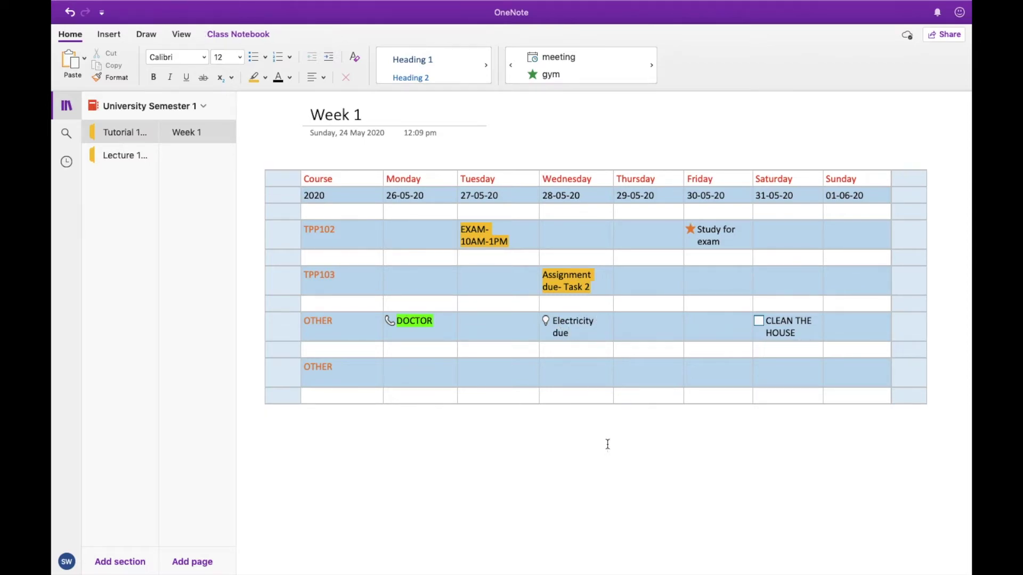
- Open the Week 1 page of the Lecture section and apply the second rule-line style to it
click(130, 152)
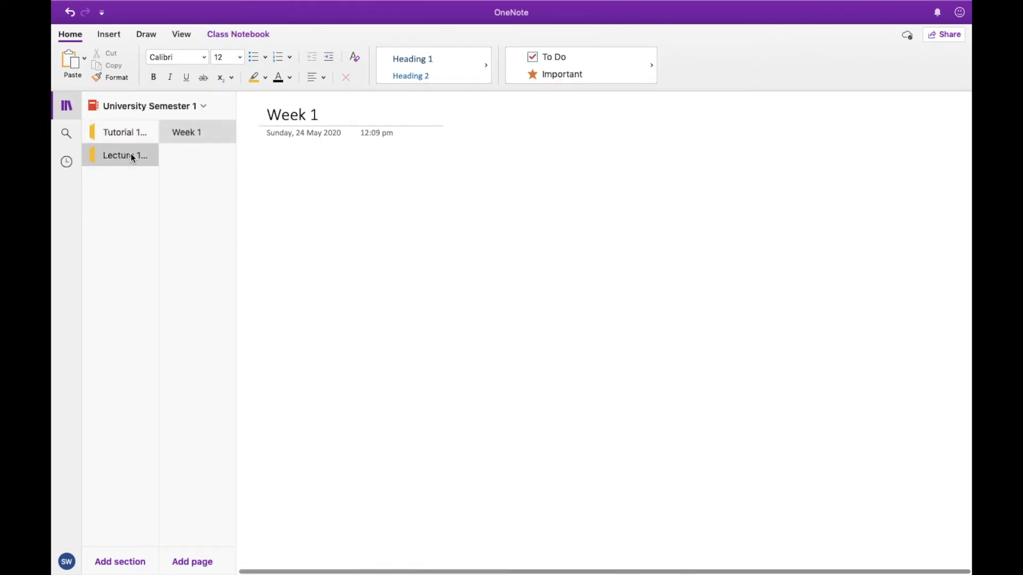
click(189, 35)
click(388, 63)
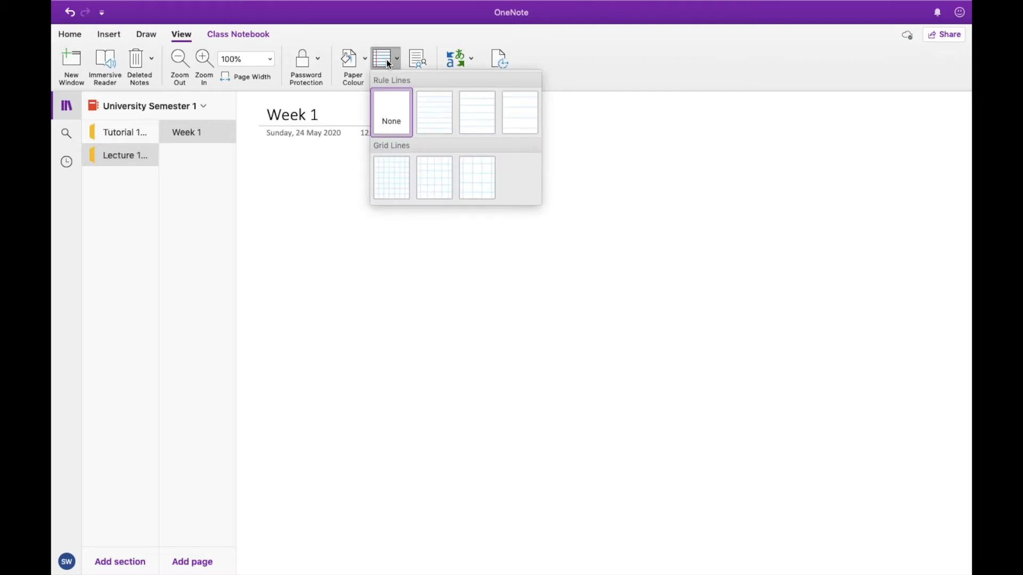
click(485, 123)
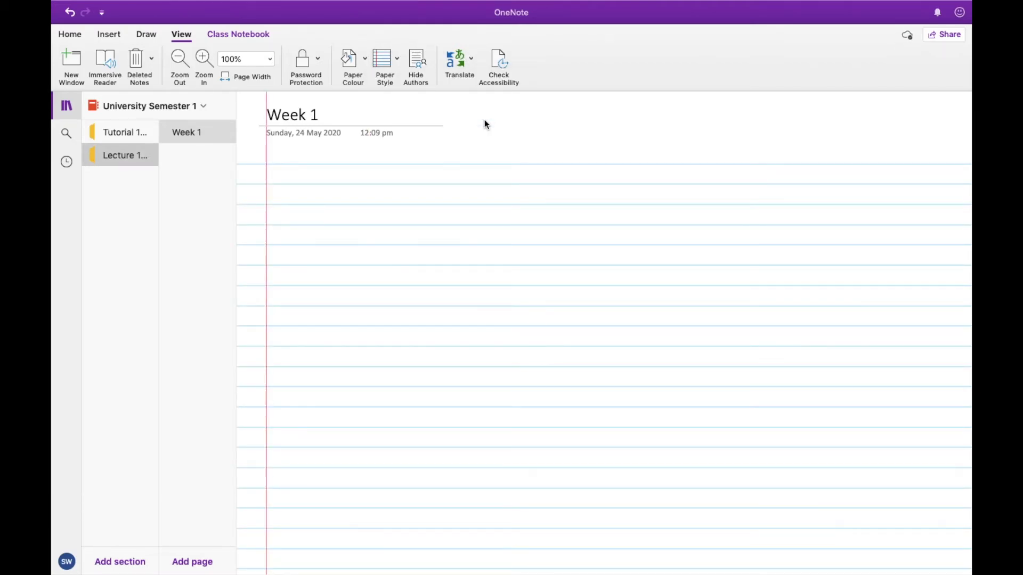
- Remove the rule lines from the Lecture Week 1 page and set its paper colour to light blue
click(391, 58)
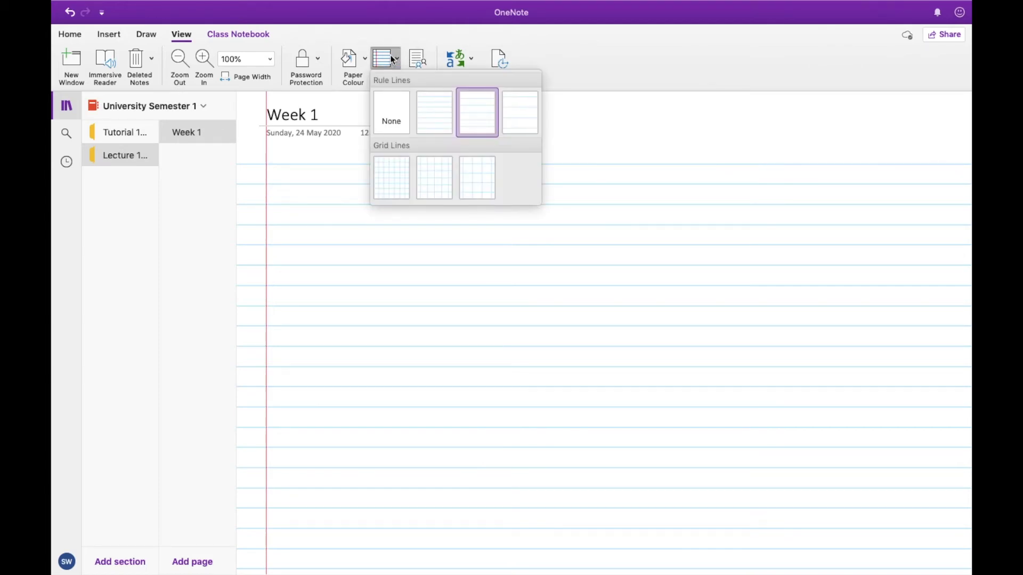
click(405, 124)
click(351, 59)
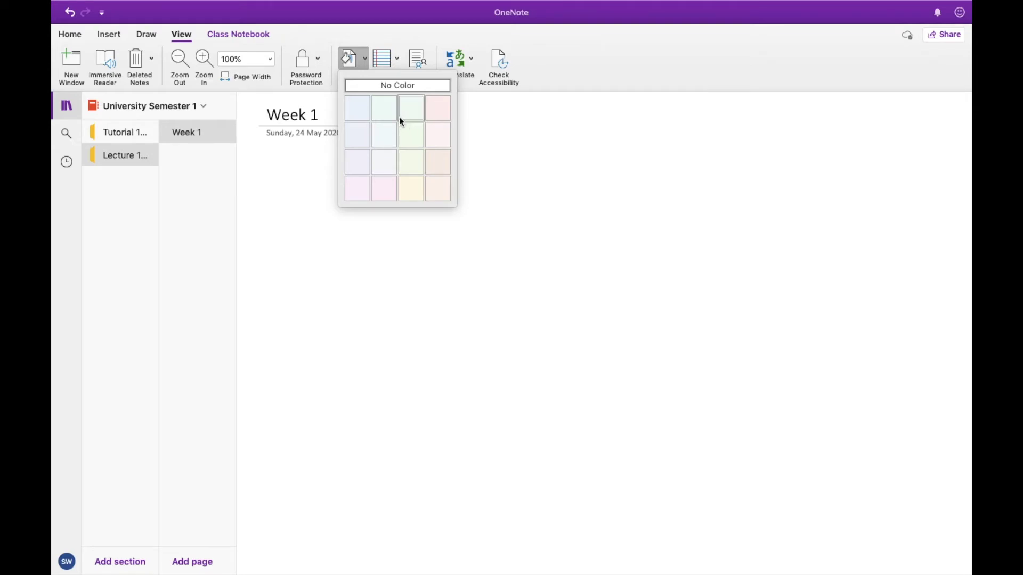
click(354, 108)
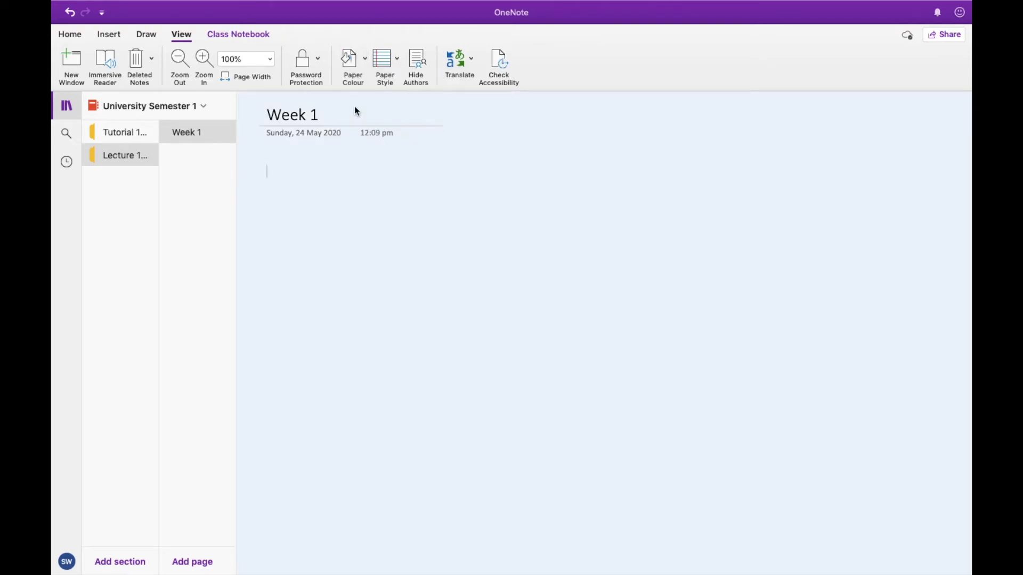
- Draw a water molecule with the blue 1.5 mm marker: two H letters with V-shaped bonds meeting above an O
click(144, 35)
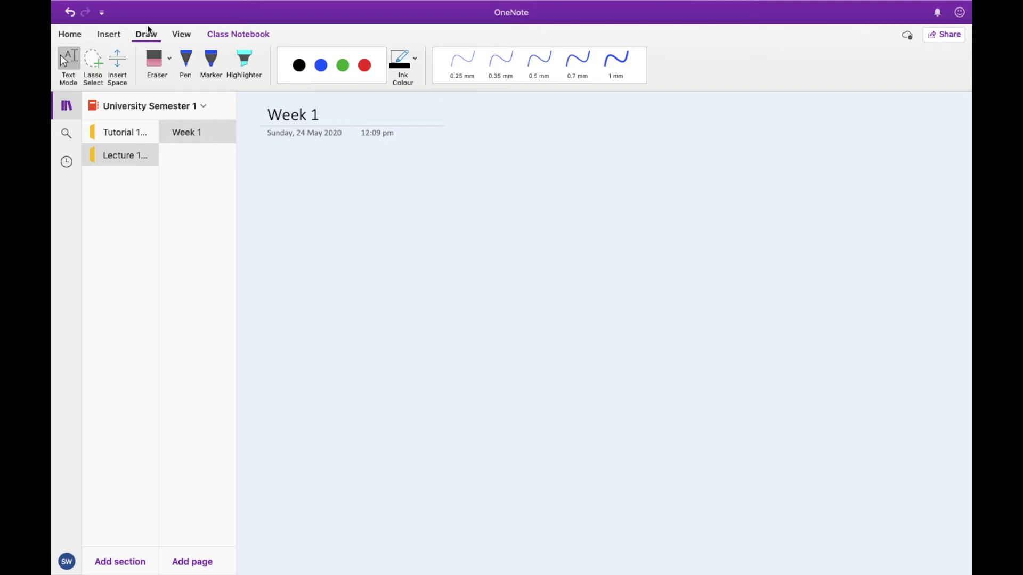
click(211, 60)
click(486, 78)
mouse_move(422, 243)
mouse_down()
mouse_move(430, 297)
mouse_move(454, 292)
mouse_move(451, 272)
mouse_up()
drag(694, 233, 694, 295)
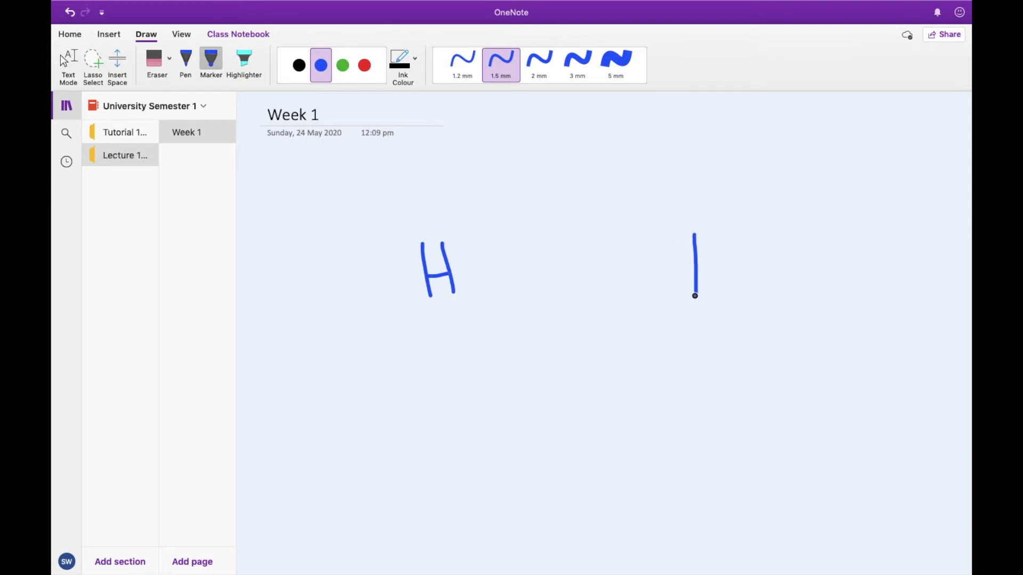
mouse_move(706, 237)
mouse_down()
mouse_move(709, 304)
mouse_move(711, 272)
mouse_up()
mouse_move(481, 335)
mouse_down()
mouse_move(646, 384)
mouse_move(680, 334)
mouse_up()
mouse_move(598, 478)
mouse_down()
mouse_move(606, 512)
mouse_move(614, 483)
mouse_move(595, 478)
mouse_up()
- Replace the blue O with a black O and minus sign, and mark a black plus sign above each H
click(167, 66)
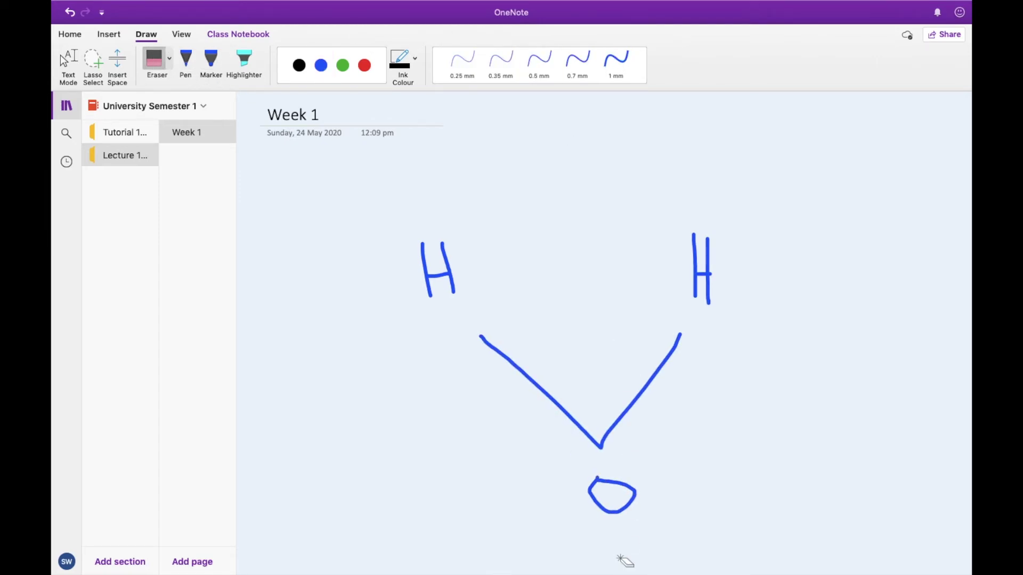
click(613, 483)
click(212, 61)
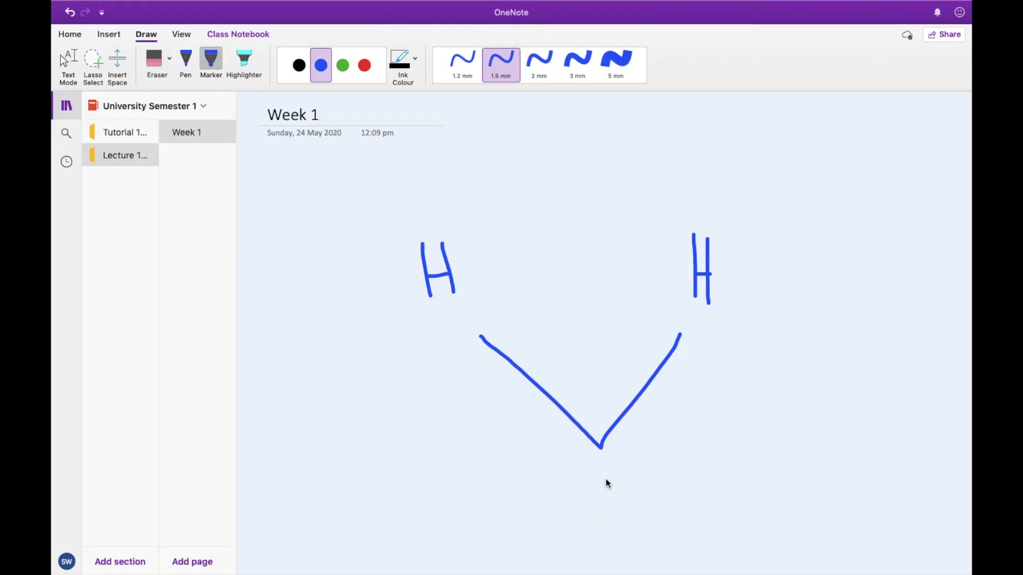
click(300, 65)
mouse_move(391, 207)
mouse_down()
mouse_move(391, 231)
mouse_move(413, 218)
mouse_up()
mouse_move(704, 186)
mouse_down()
mouse_move(706, 212)
mouse_move(701, 201)
mouse_move(724, 199)
mouse_up()
mouse_move(598, 480)
mouse_down()
mouse_move(576, 518)
mouse_move(612, 521)
mouse_move(595, 481)
mouse_up()
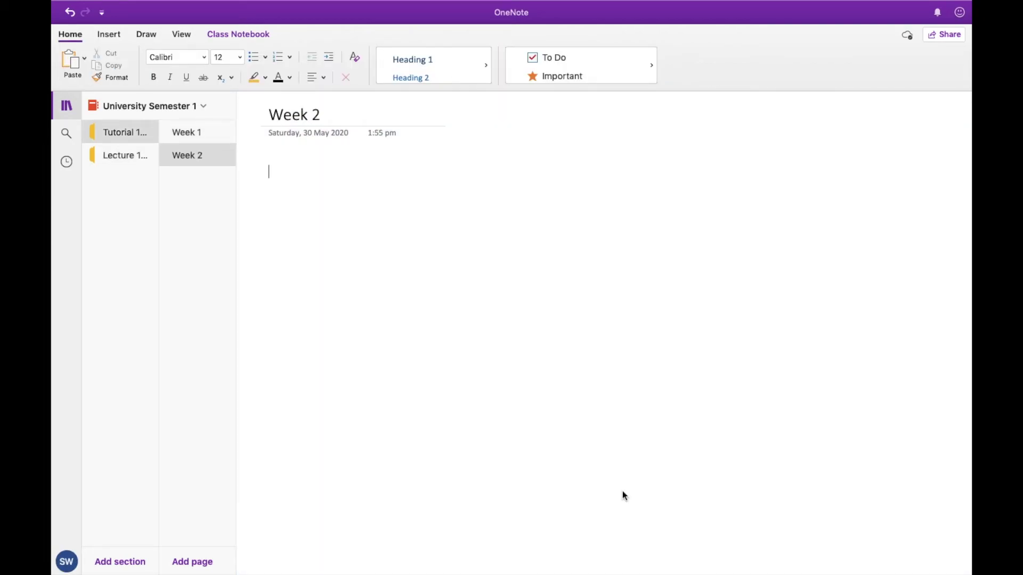
- Insert the picture version-periodic-table-elements.jpg on the Tutorial Week 2 page and enlarge it
click(108, 34)
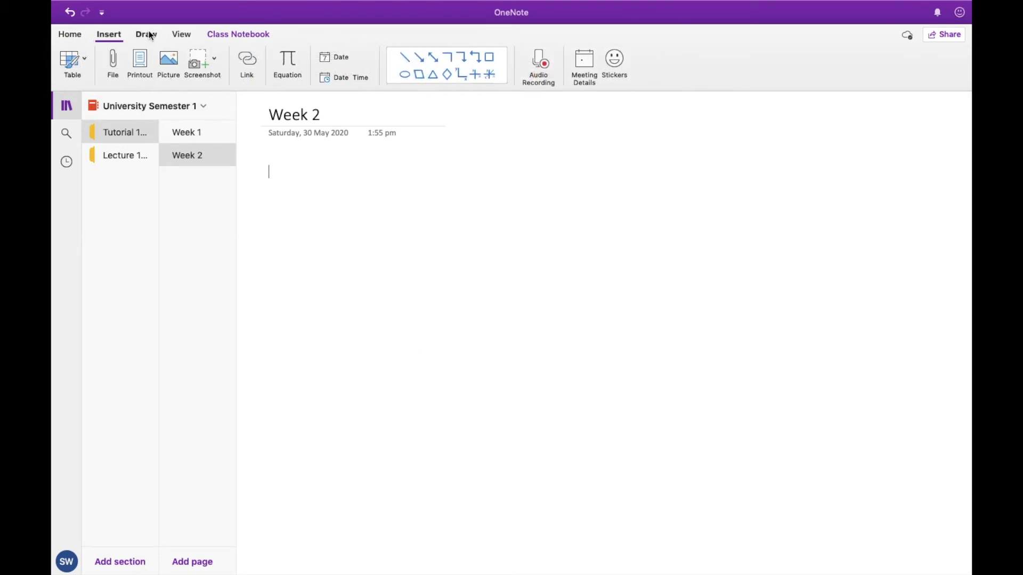
click(163, 64)
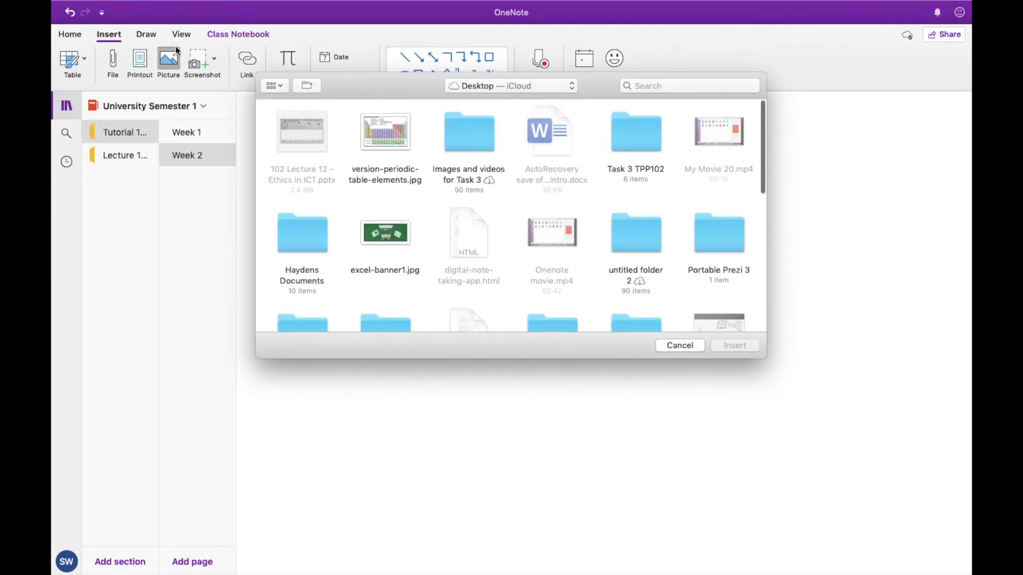
click(377, 146)
click(733, 345)
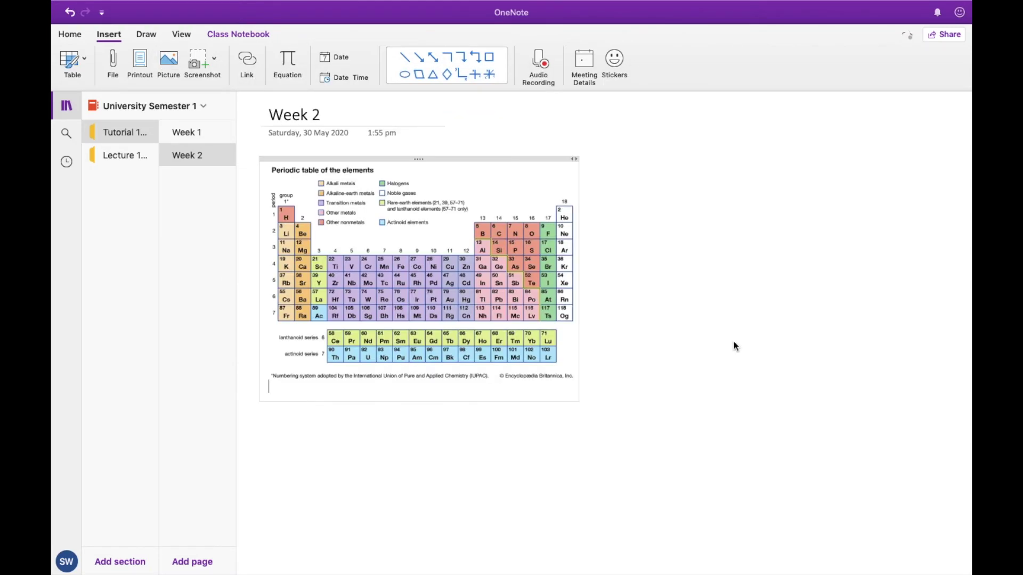
drag(579, 383, 722, 484)
click(744, 322)
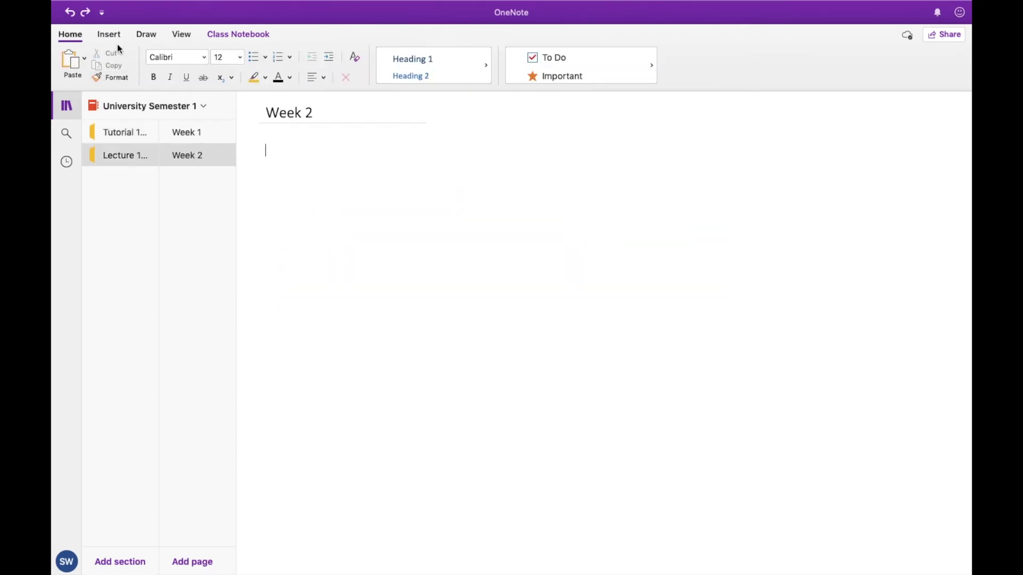
- Insert a file printout of Lecture Chemistry.pptx on the Week 2 page of the Lecture section
click(108, 34)
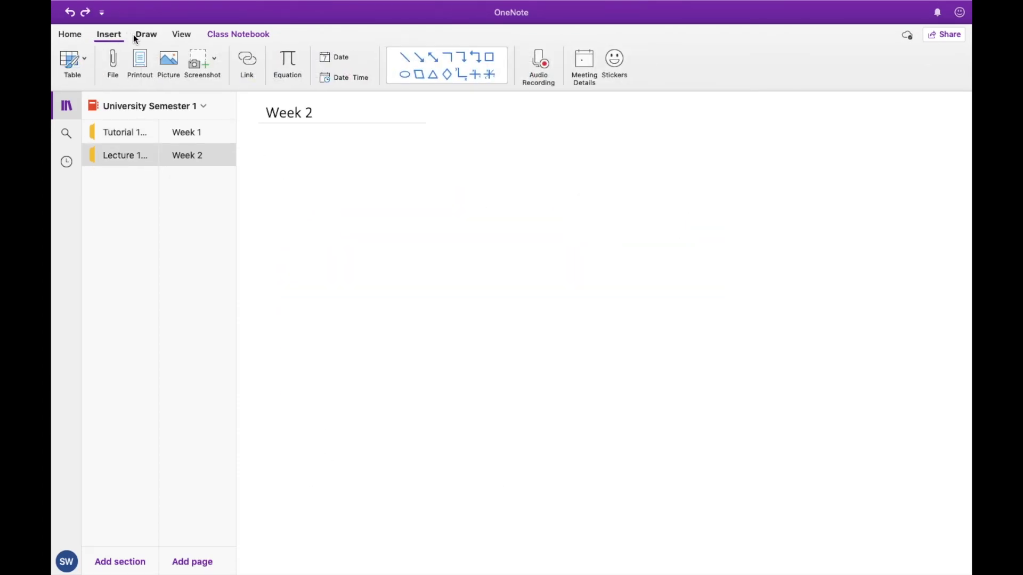
click(147, 72)
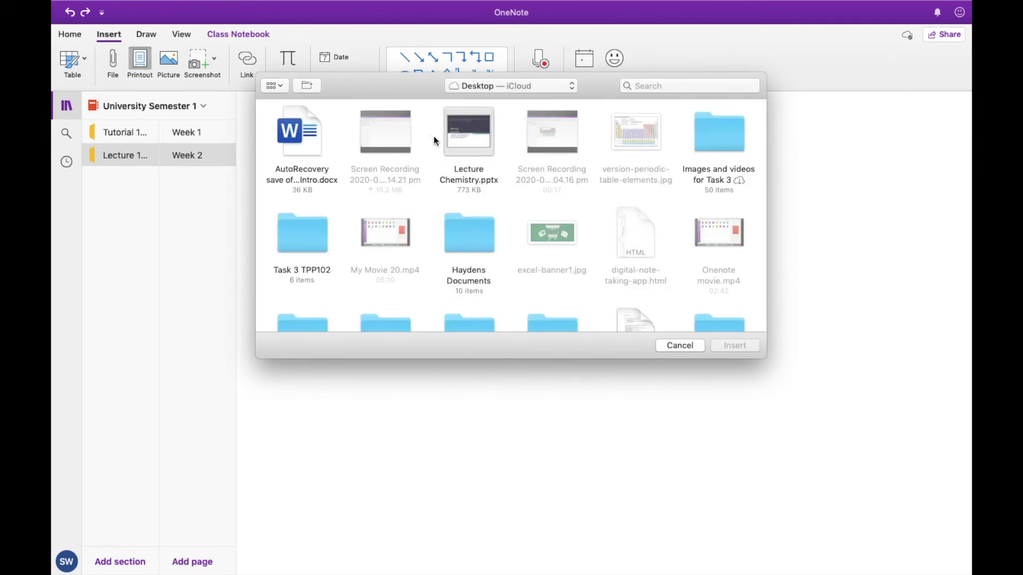
click(463, 136)
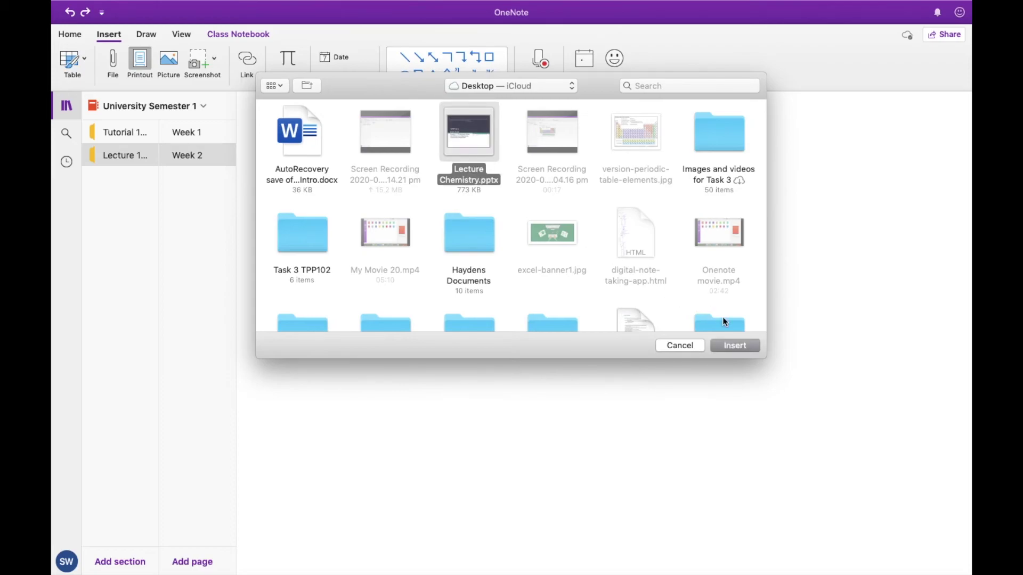
click(743, 345)
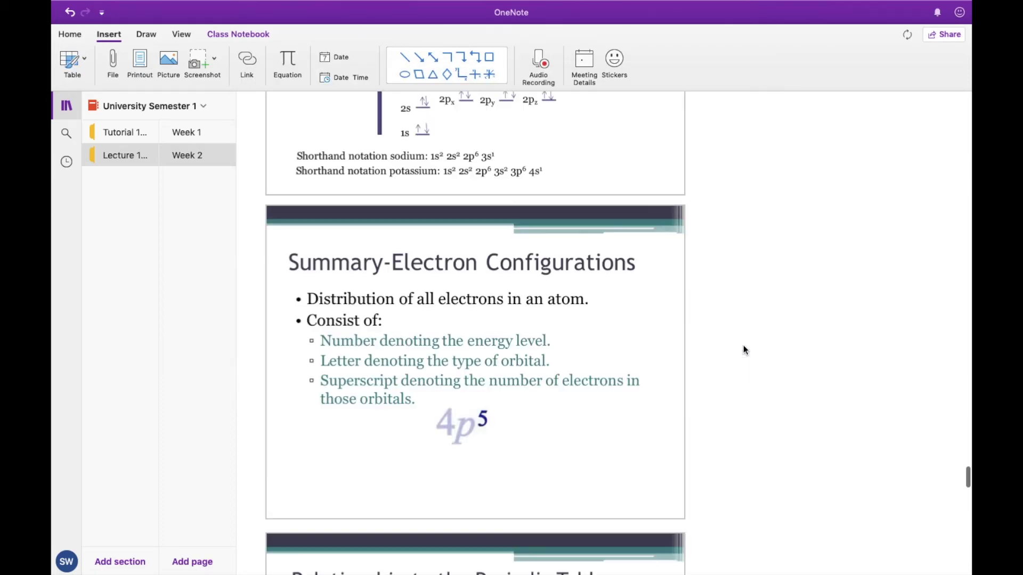
- Add the note "You can type" beside the title slide of the lecture printout
scroll(743, 345, up, 20)
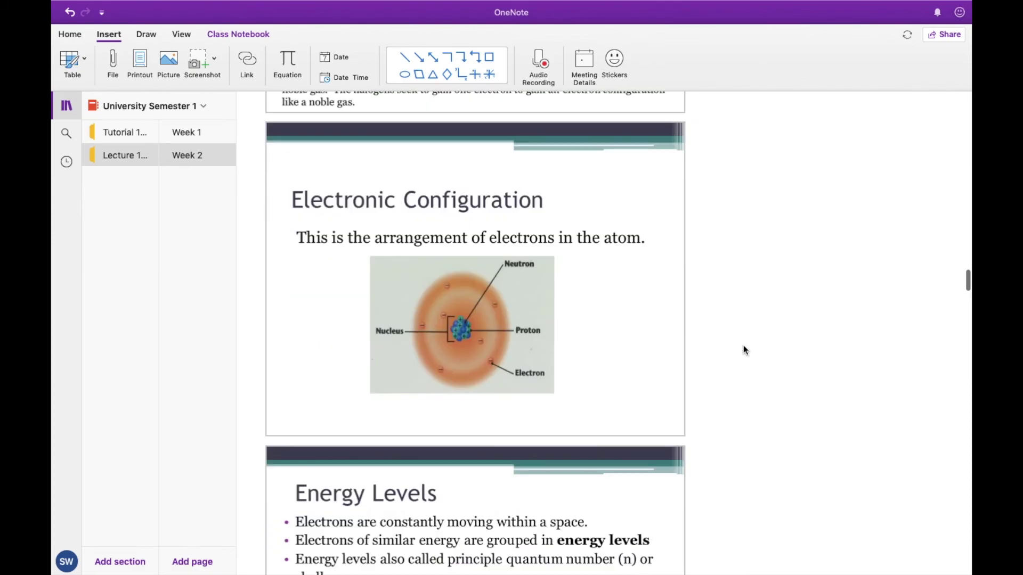
scroll(743, 349, up, 10)
scroll(743, 350, down, 5)
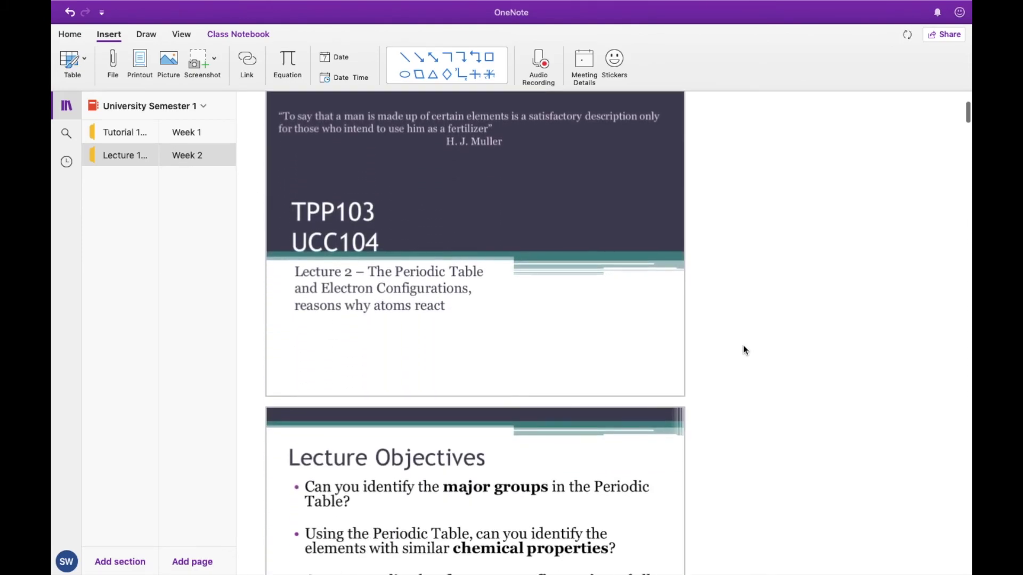
scroll(743, 350, up, 5)
scroll(743, 350, down, 2)
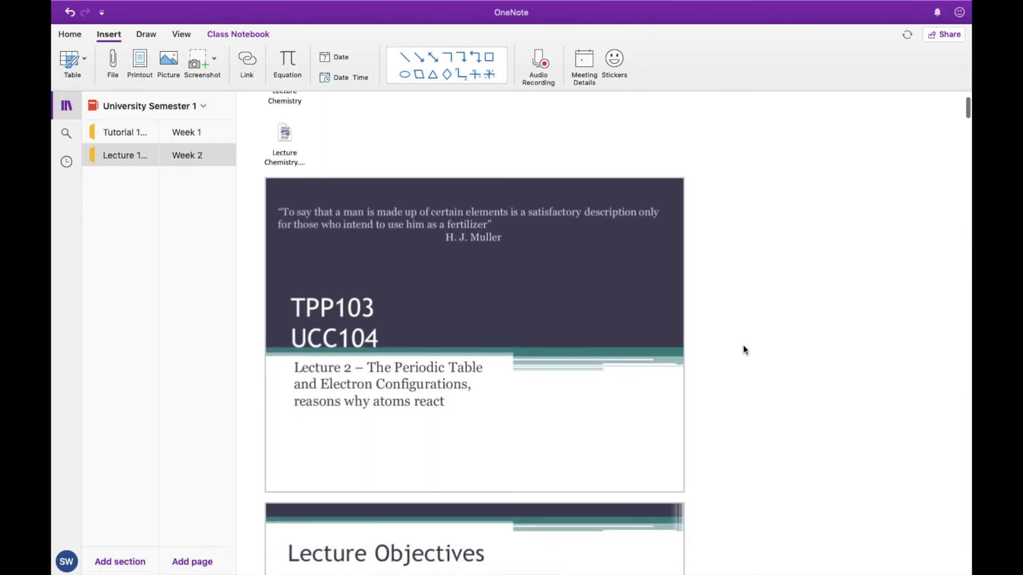
click(725, 249)
text(You can type)
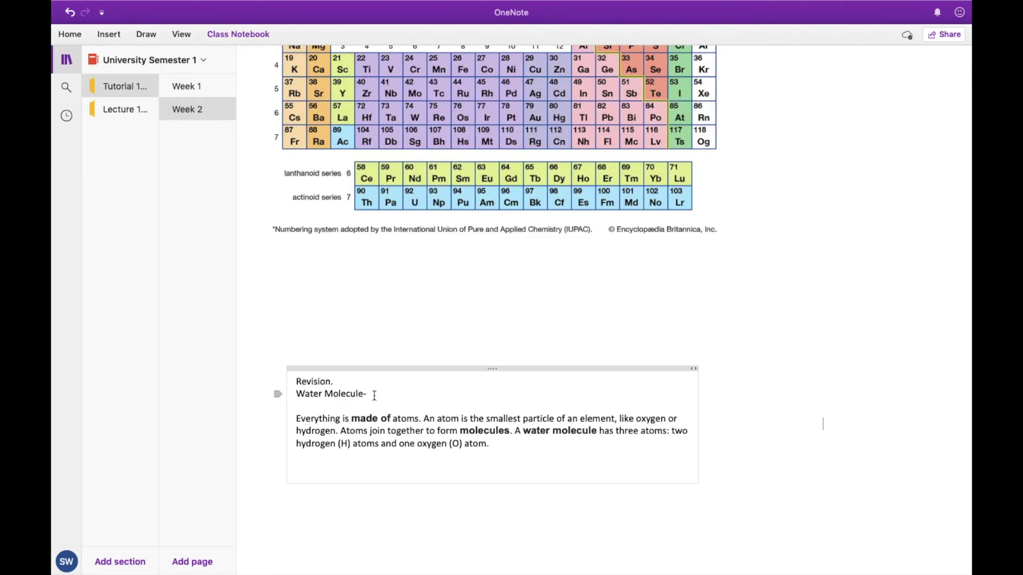
- Copy a paragraph link to the "Revision. Water Molecule-" lines below the periodic table on the Tutorial Week 2 page
click(376, 396)
drag(375, 395, 306, 384)
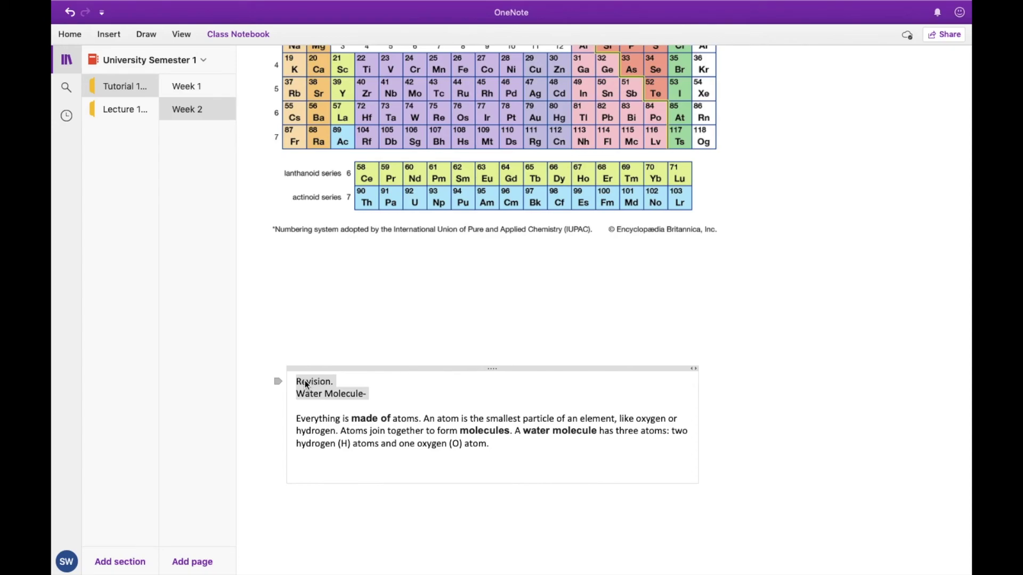
right_click(306, 384)
click(350, 491)
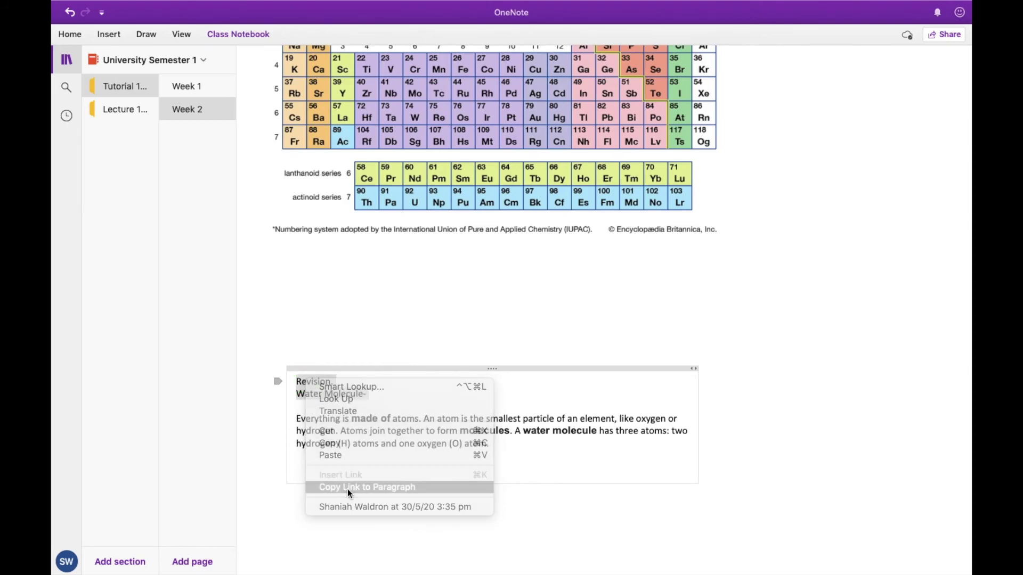
- Paste the copied paragraph link beside the water molecule drawing on the Lecture Week 1 page, and follow its Water Molecule link
click(131, 116)
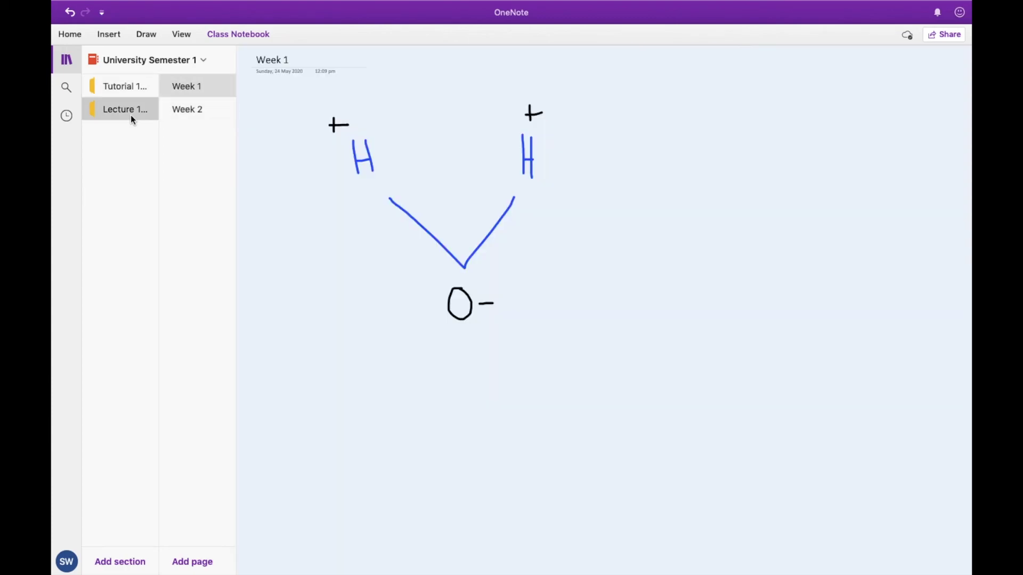
right_click(599, 220)
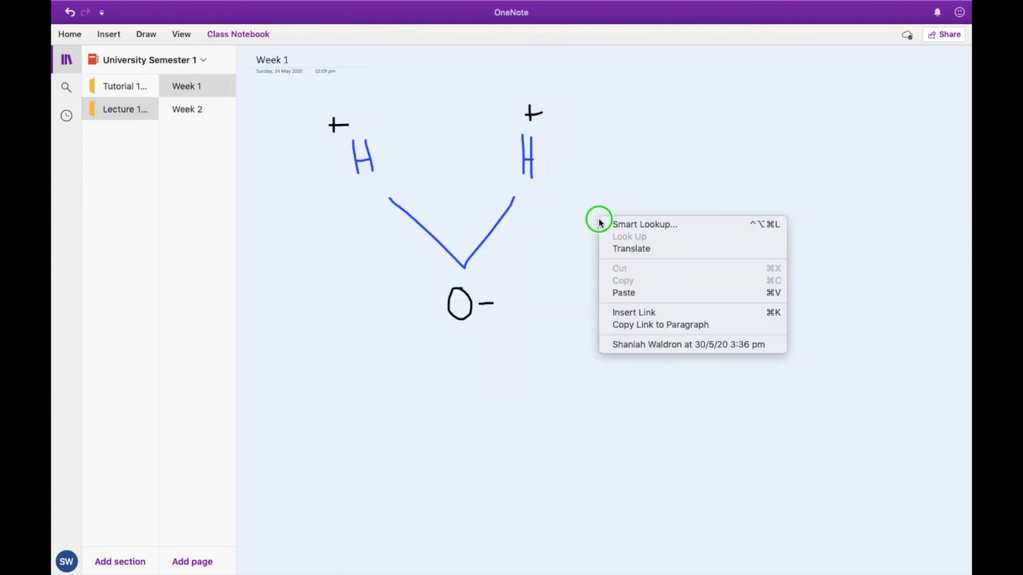
click(629, 294)
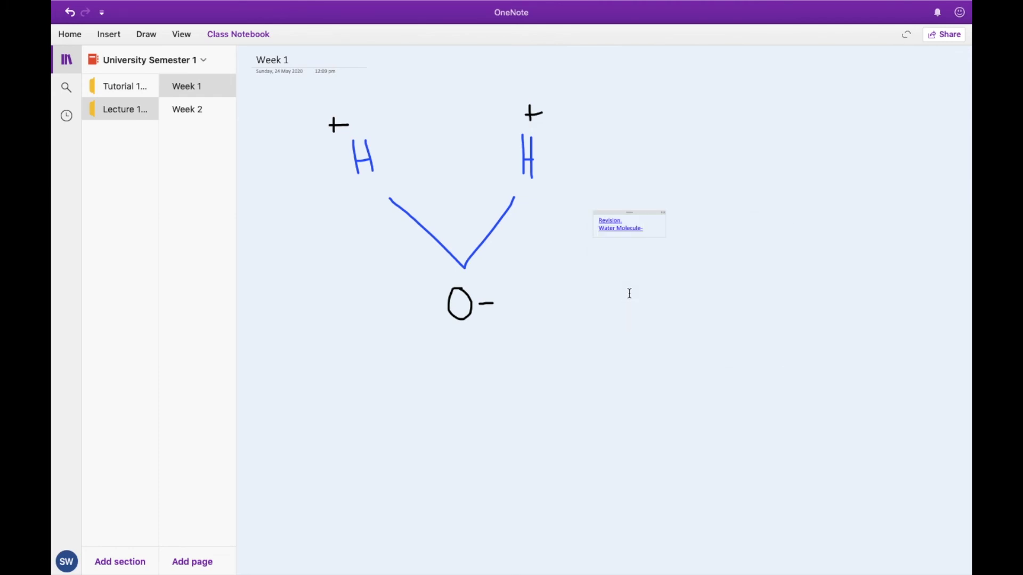
click(617, 229)
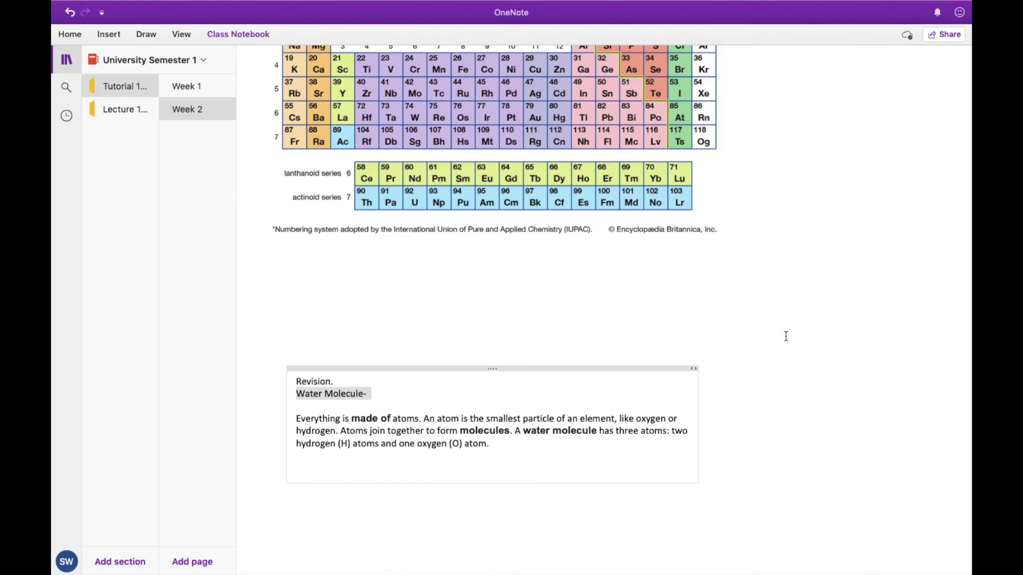